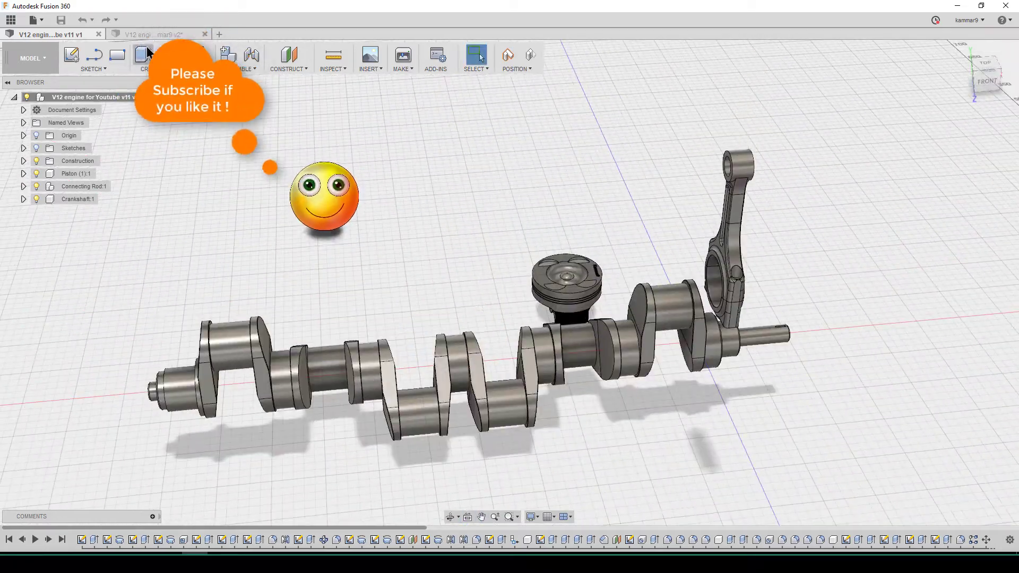
# - Switch to the V12 engine Kammar9 document and examine the block with a temporary section analysis offset -50 mm from its angled side face
pyautogui.click(169, 34)
pyautogui.keyDown('shift'); pyautogui.moveTo(613, 312); pyautogui.dragTo(522, 287, button='middle'); pyautogui.keyUp('shift')
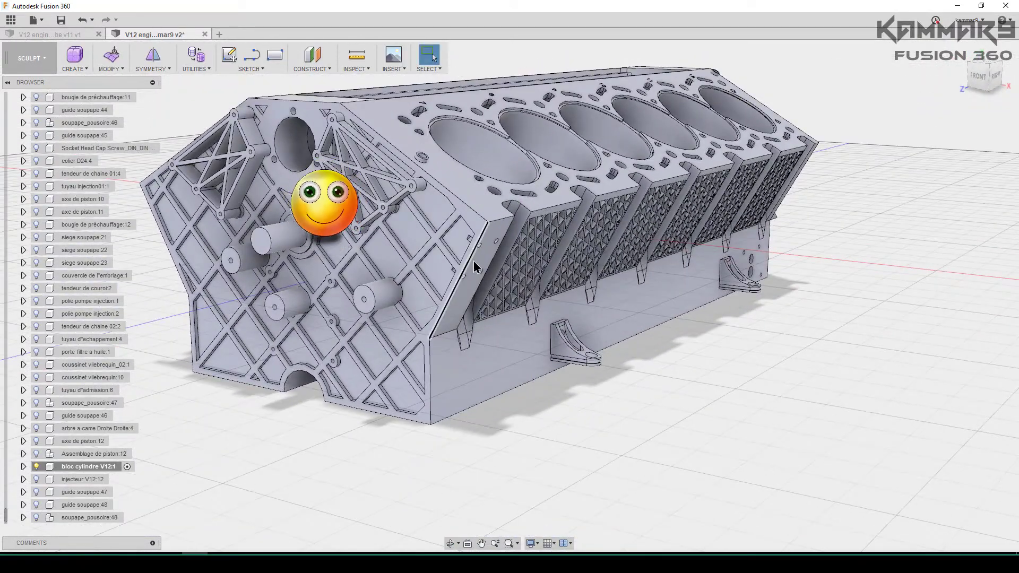
pyautogui.click(397, 68)
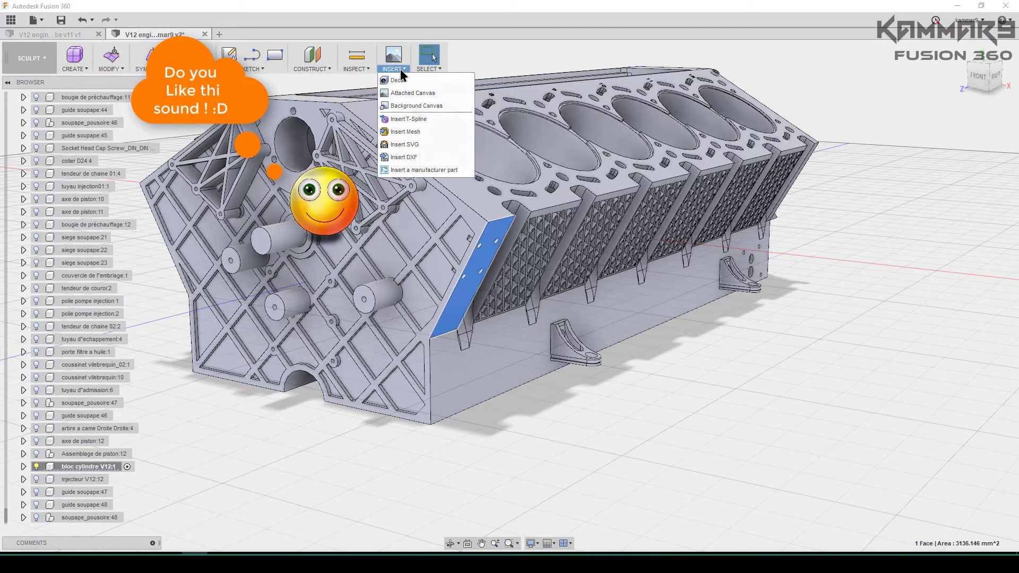
pyautogui.click(364, 68)
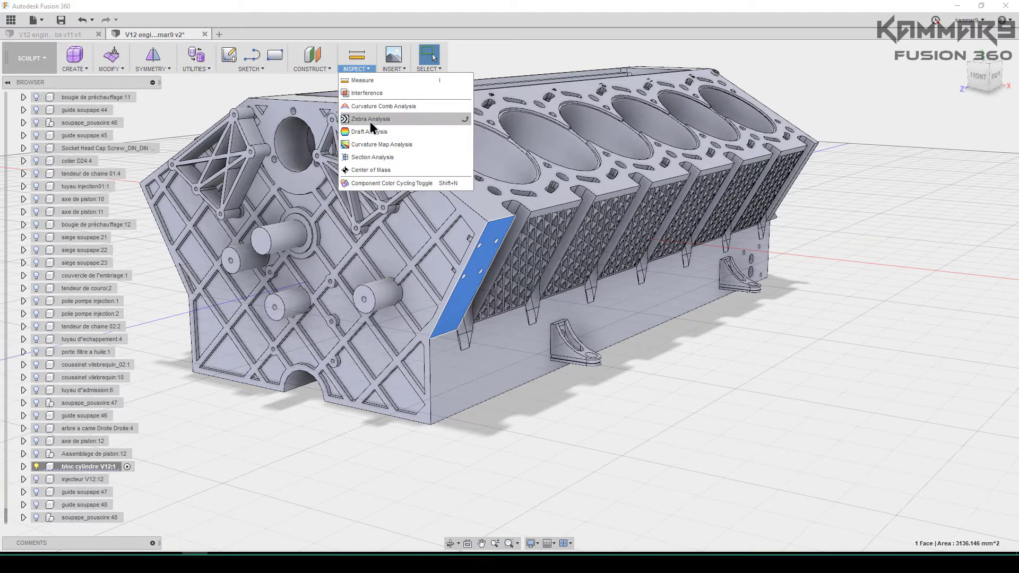
pyautogui.click(395, 157)
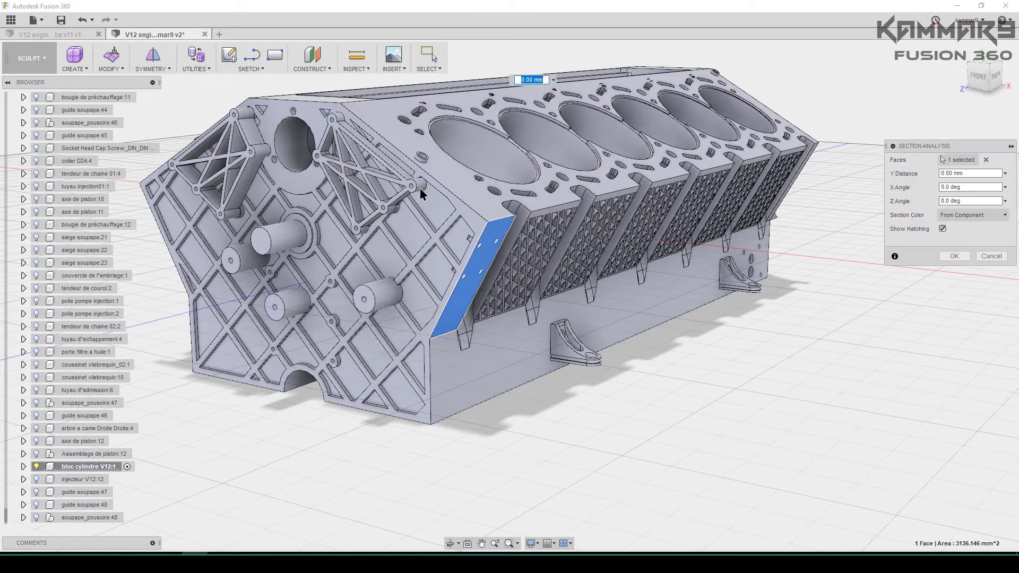
pyautogui.moveTo(501, 280); pyautogui.dragTo(480, 261)
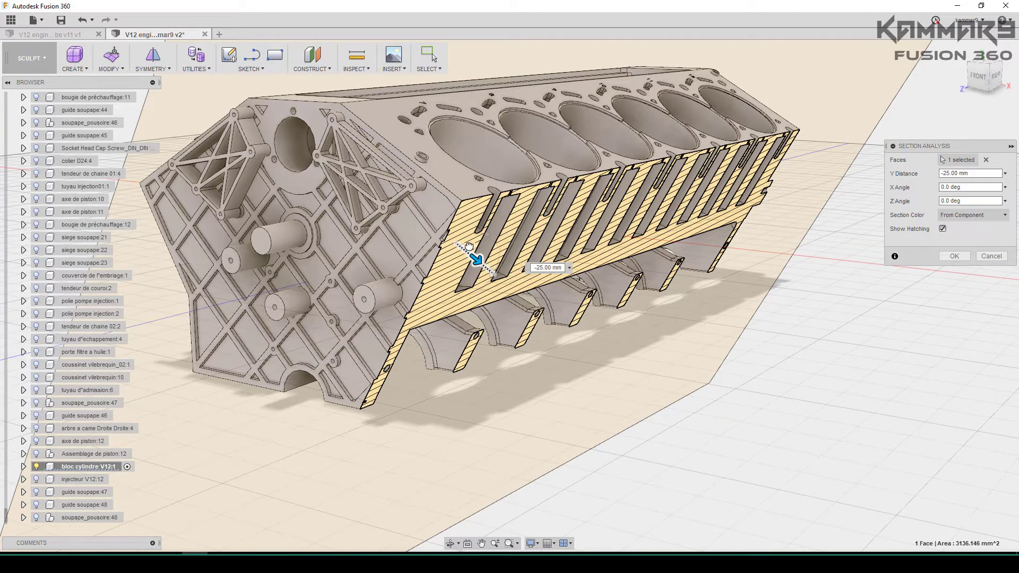
pyautogui.moveTo(469, 245); pyautogui.dragTo(467, 244)
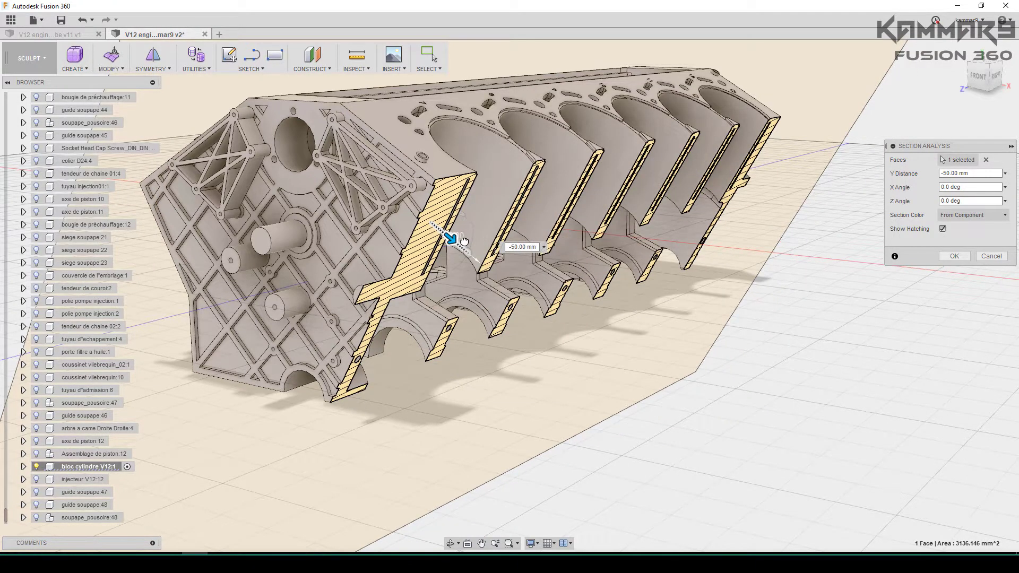
pyautogui.moveTo(464, 243)
pyautogui.keyDown('shift'); pyautogui.mouseDown(button='middle')
pyautogui.moveTo(462, 279)
pyautogui.moveTo(444, 299)
pyautogui.moveTo(508, 323)
pyautogui.moveTo(498, 307)
pyautogui.moveTo(520, 367)
pyautogui.moveTo(478, 349)
pyautogui.mouseUp(button='middle'); pyautogui.keyUp('shift')
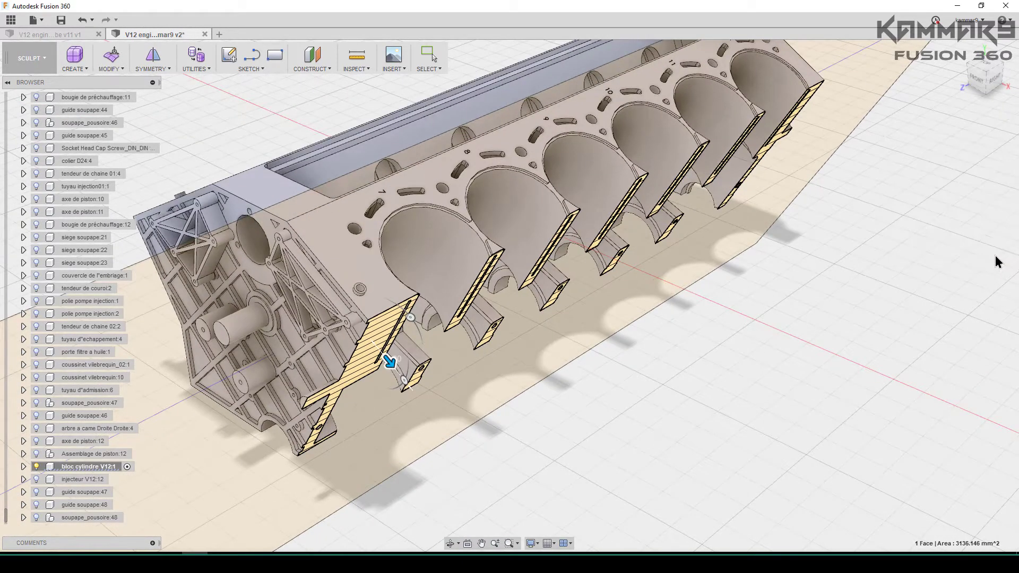
pyautogui.click(991, 257)
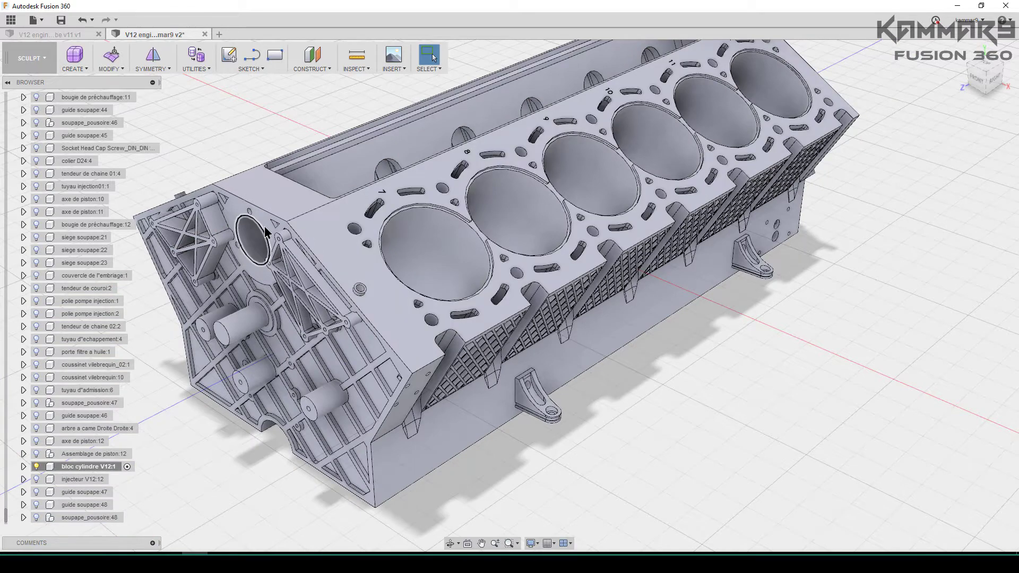
# - Examine the block's internal passages with a temporary section analysis offset -75 mm from its ribbed front face
pyautogui.click(268, 224)
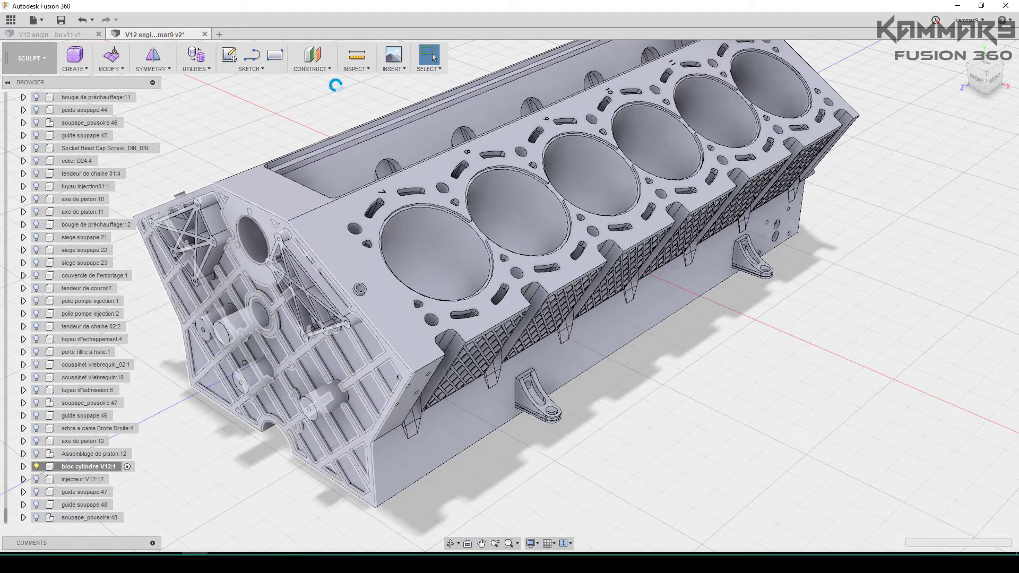
pyautogui.click(313, 67)
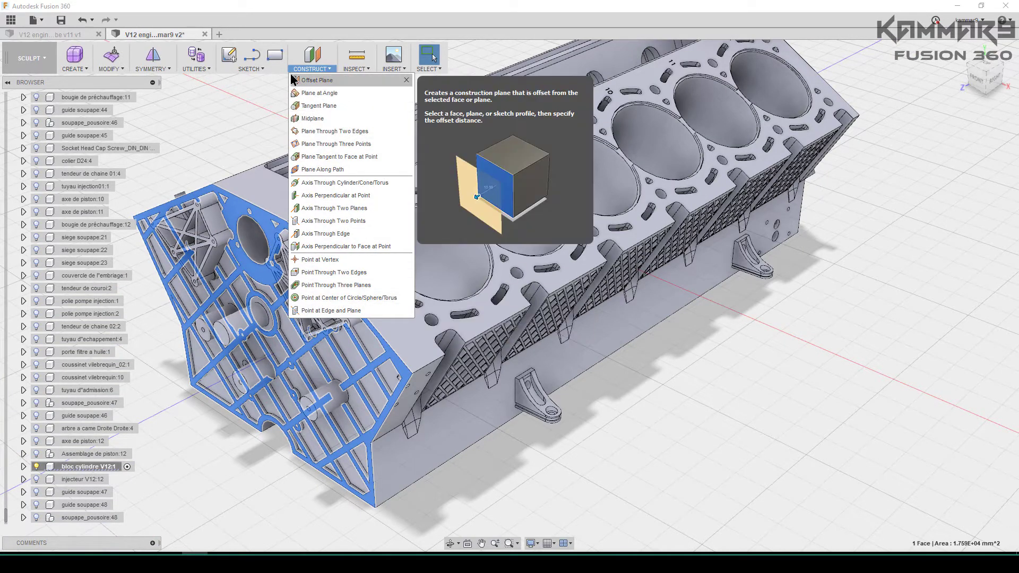
pyautogui.click(347, 70)
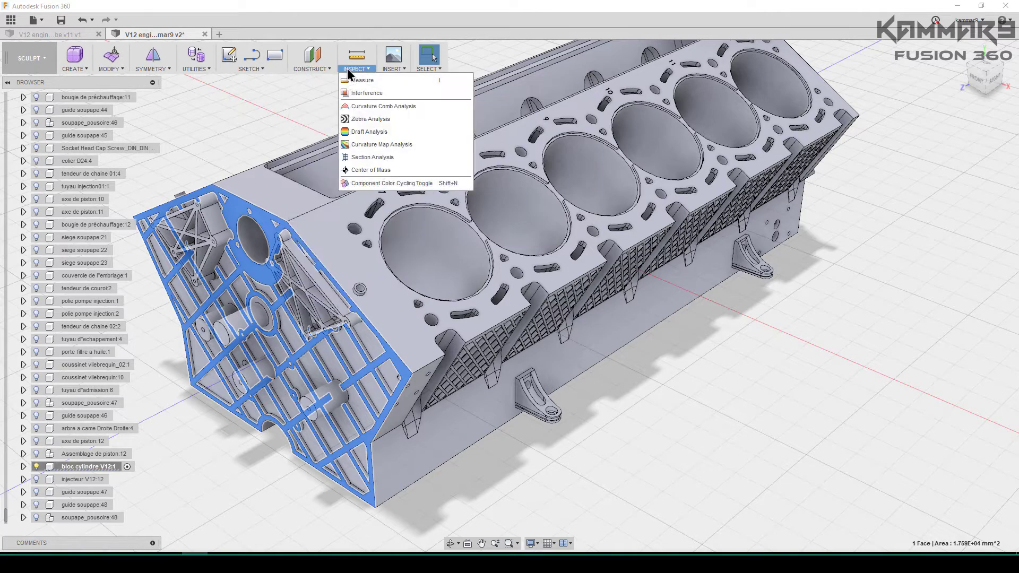
pyautogui.click(369, 161)
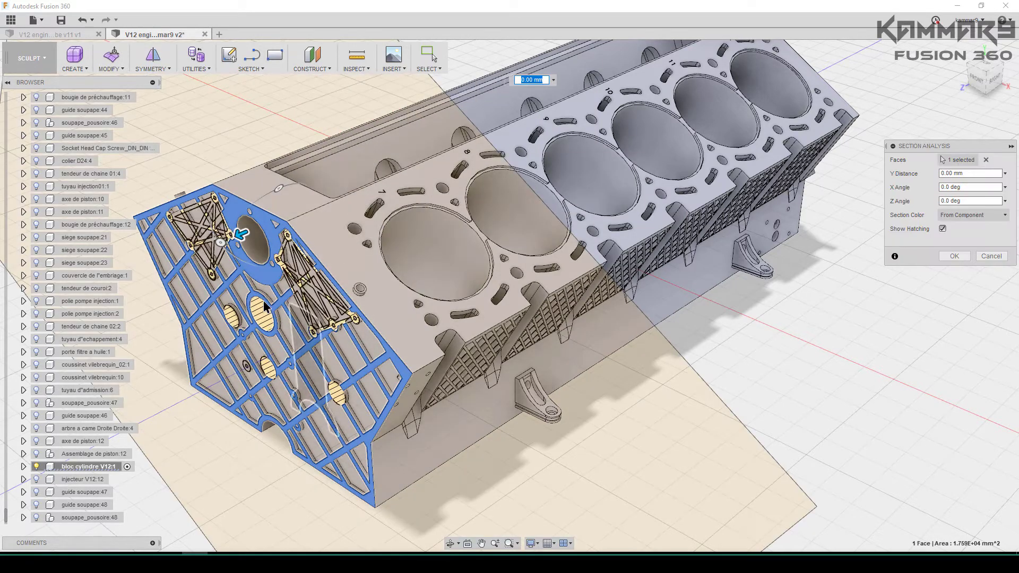
pyautogui.moveTo(247, 236); pyautogui.dragTo(299, 229)
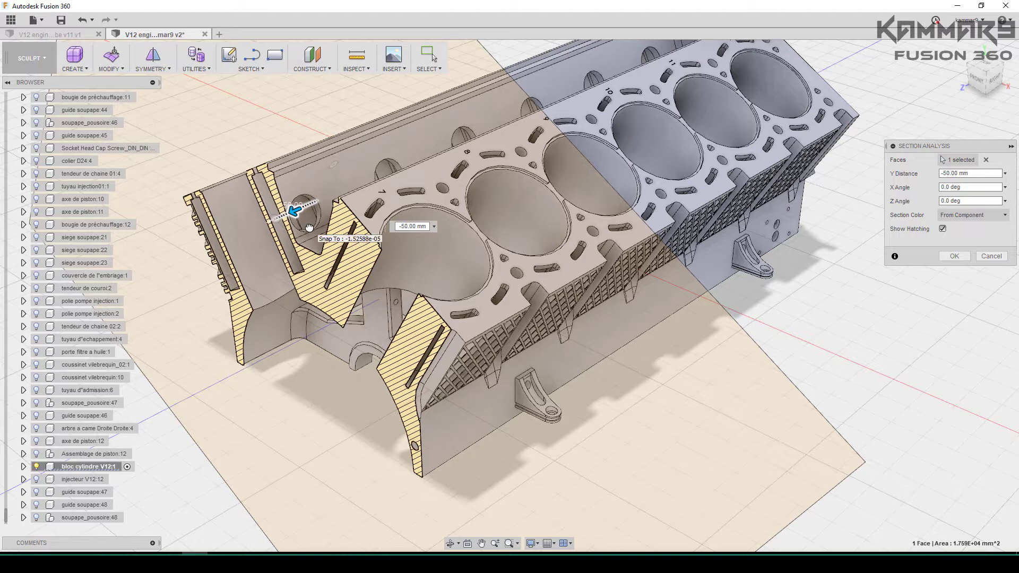
pyautogui.moveTo(314, 221); pyautogui.dragTo(317, 204)
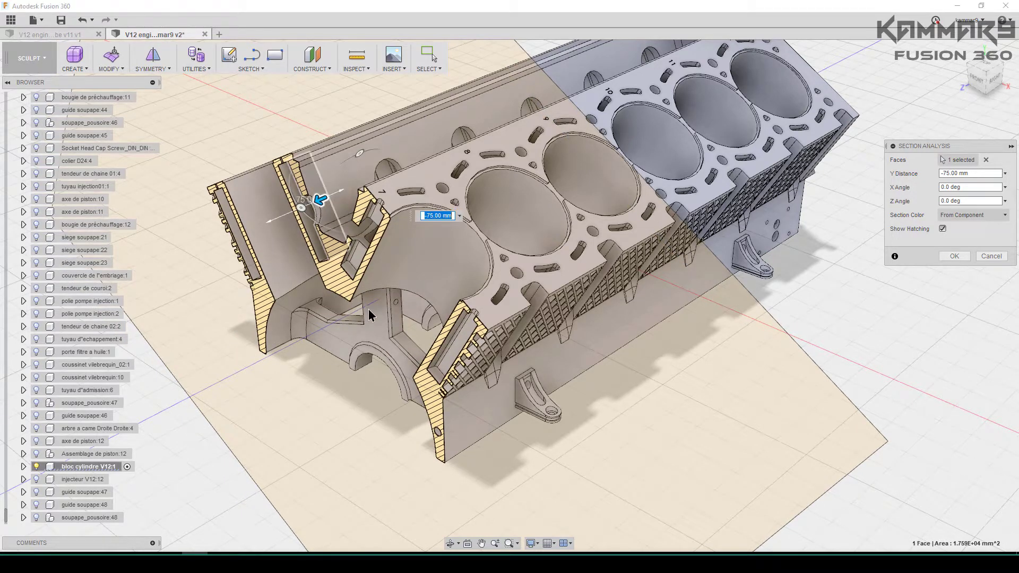
pyautogui.keyDown('shift'); pyautogui.moveTo(340, 276); pyautogui.dragTo(565, 238, button='middle'); pyautogui.keyUp('shift')
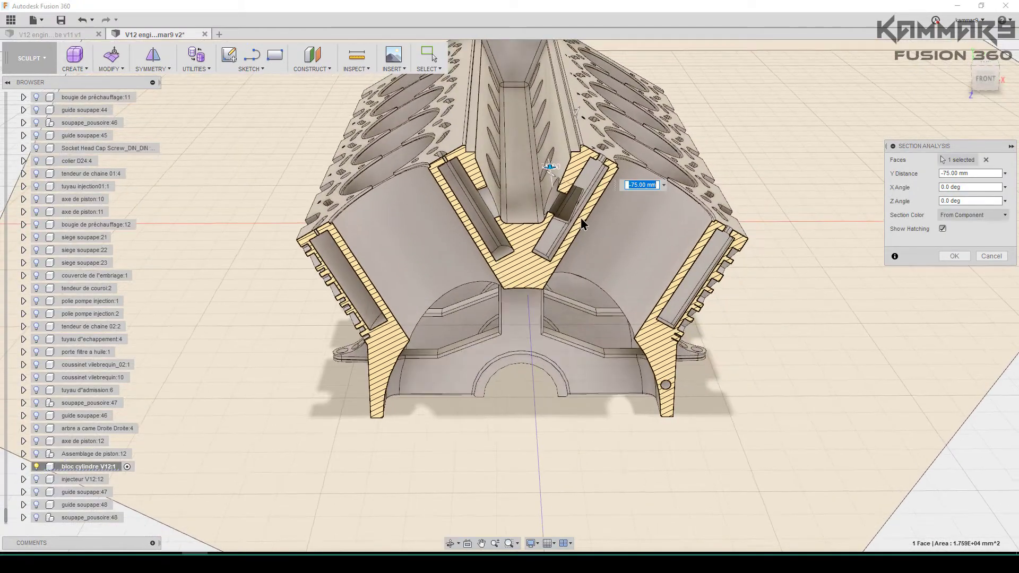
pyautogui.scroll(5, 552, 234)
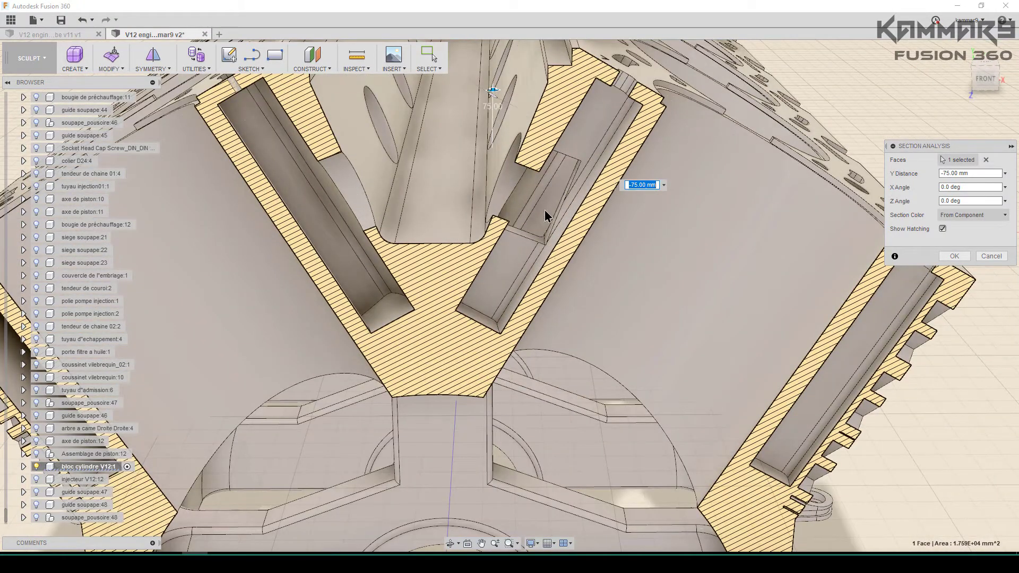
pyautogui.scroll(-3, 539, 230)
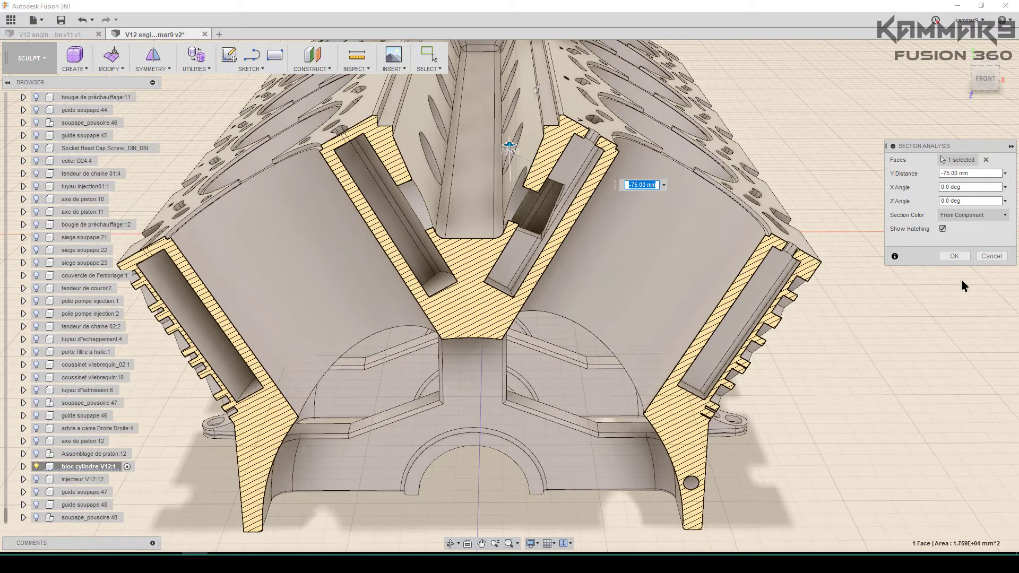
pyautogui.click(980, 253)
# - Close the V12 engine Kammar9 document without saving its changes
pyautogui.scroll(-5, 879, 313)
pyautogui.keyDown('shift'); pyautogui.moveTo(769, 297); pyautogui.dragTo(708, 303, button='middle'); pyautogui.keyUp('shift')
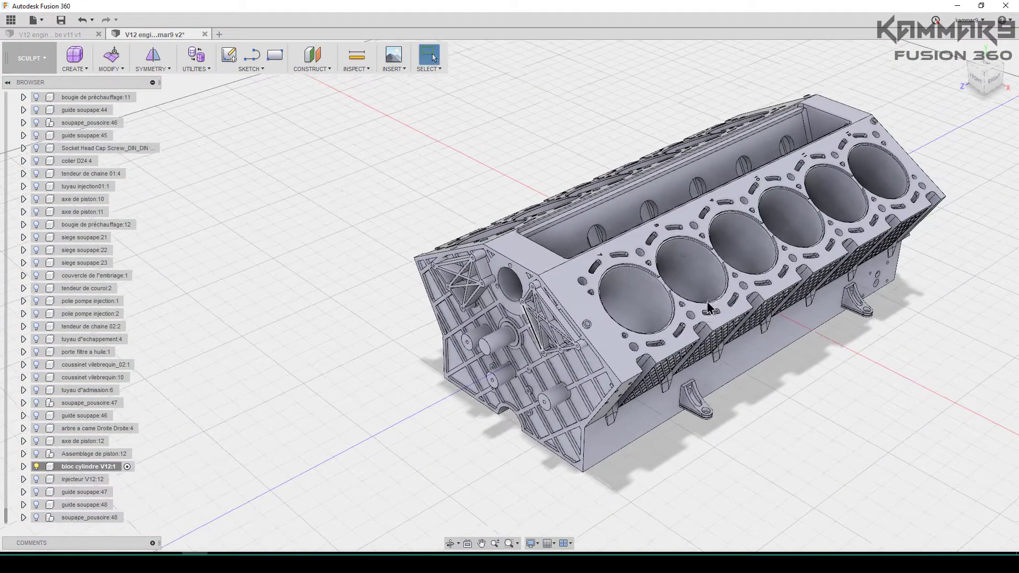
pyautogui.click(205, 33)
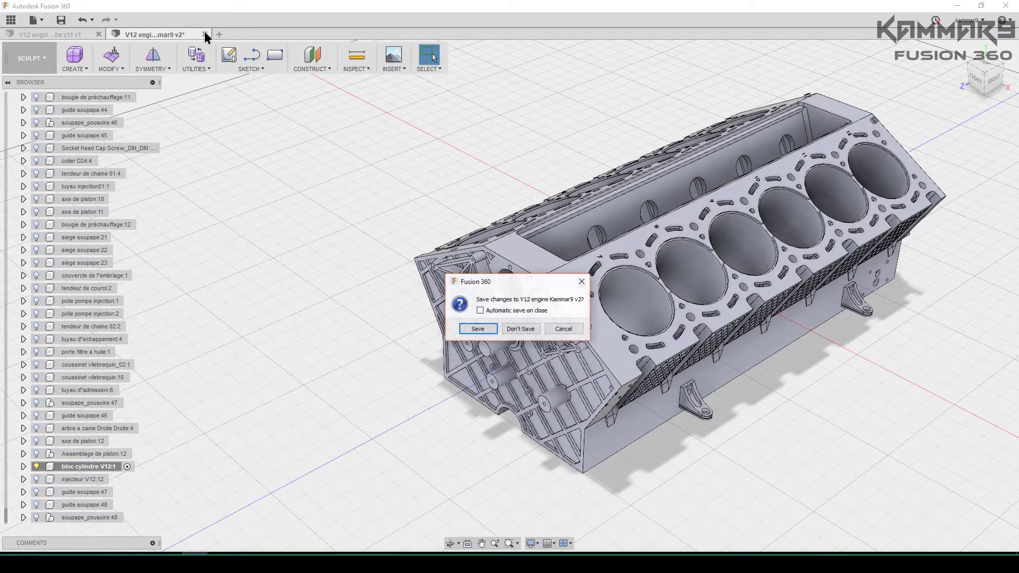
pyautogui.click(516, 332)
# - Create an empty, activated component named Cylinder_Block in the crankshaft, rod and piston assembly
pyautogui.keyDown('shift'); pyautogui.moveTo(663, 306); pyautogui.dragTo(627, 248, button='middle'); pyautogui.keyUp('shift')
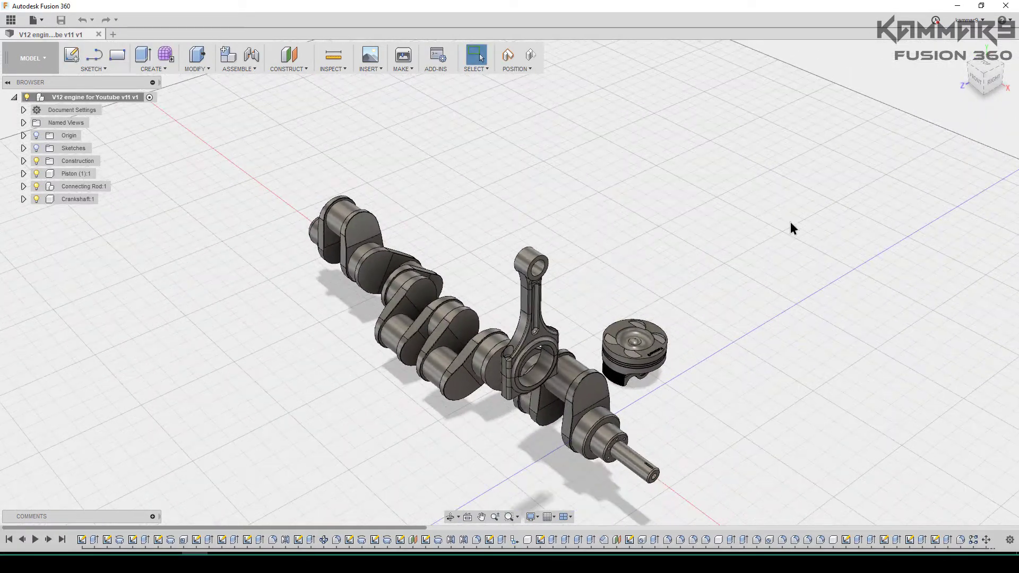
pyautogui.click(963, 50)
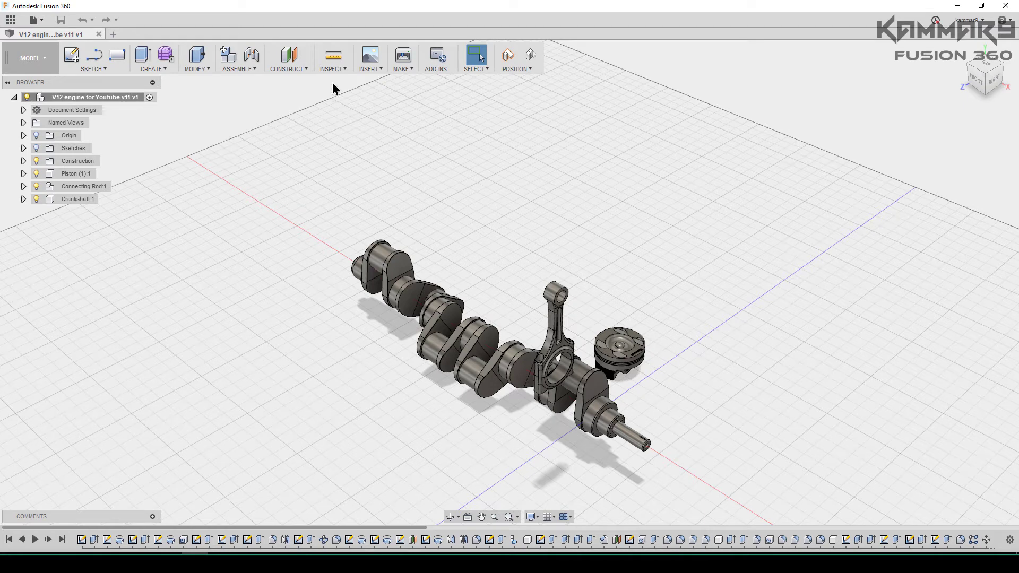
pyautogui.click(231, 67)
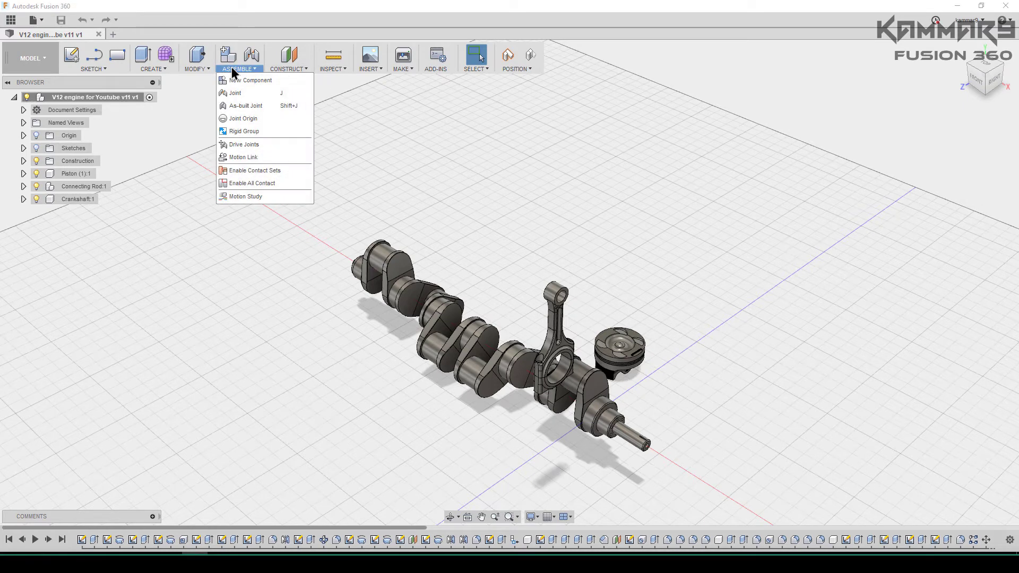
pyautogui.click(270, 82)
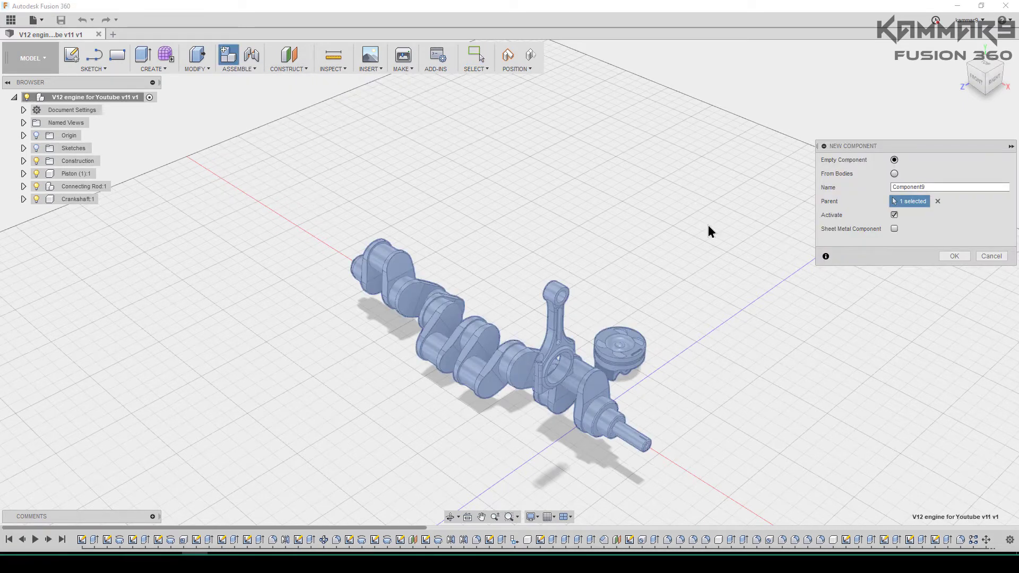
pyautogui.doubleClick(934, 188)
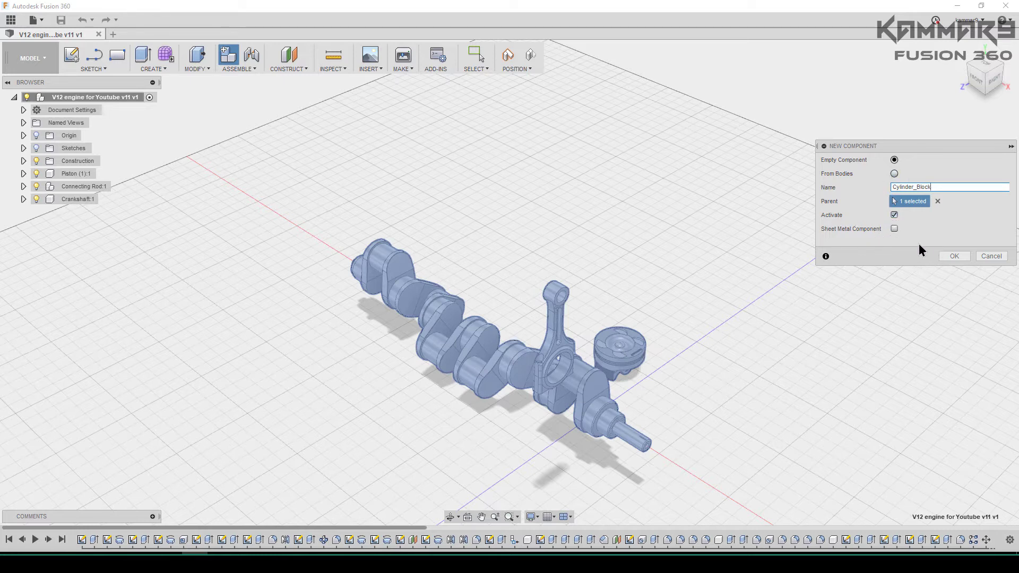
pyautogui.click(950, 257)
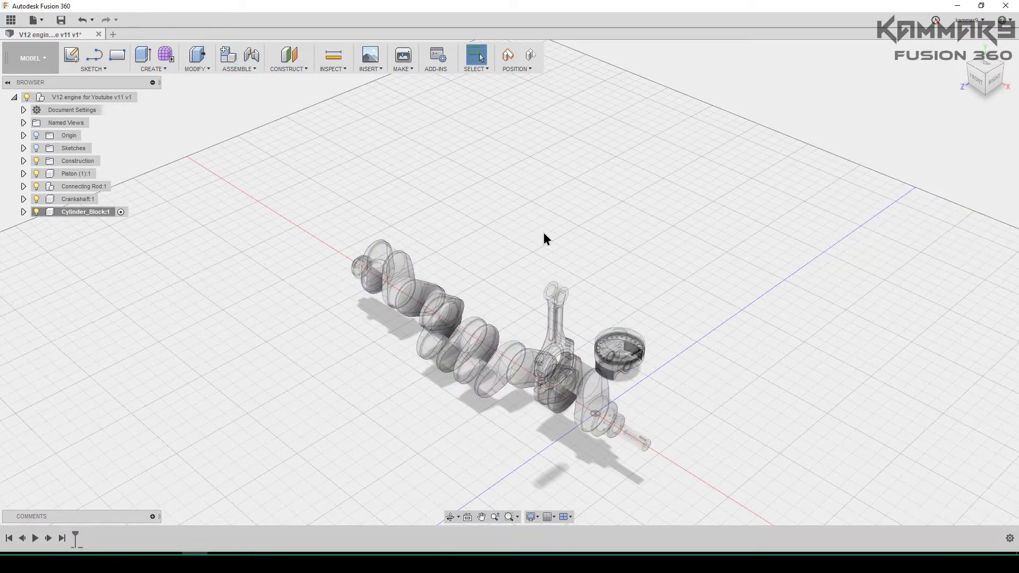
# - Hide the crankshaft, connecting rod and piston components
pyautogui.scroll(2, 509, 427)
pyautogui.moveTo(552, 405)
pyautogui.keyDown('shift'); pyautogui.mouseDown(button='middle')
pyautogui.moveTo(537, 398)
pyautogui.moveTo(550, 397)
pyautogui.mouseUp(button='middle'); pyautogui.keyUp('shift')
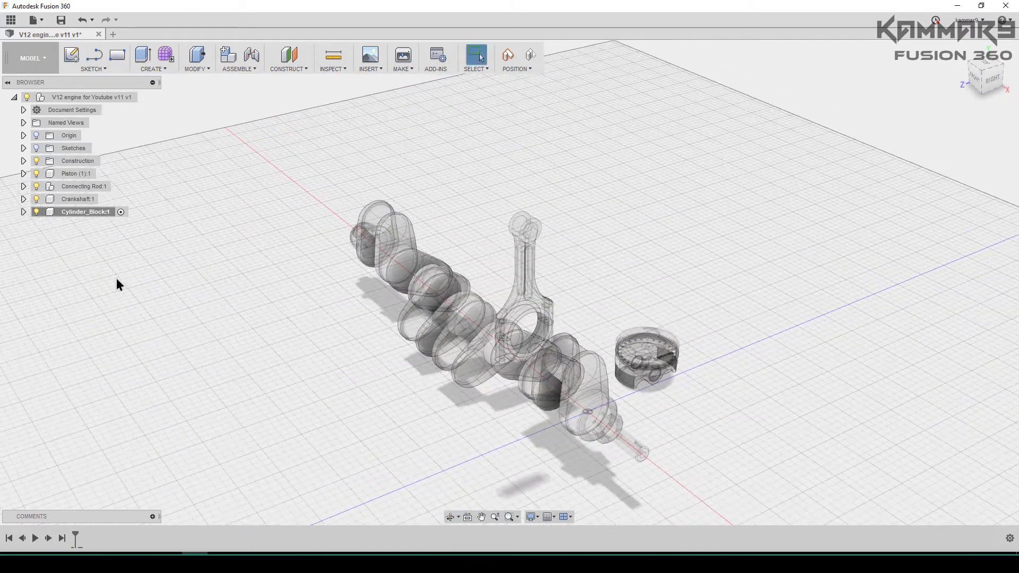
pyautogui.click(37, 199)
pyautogui.click(36, 186)
pyautogui.click(36, 173)
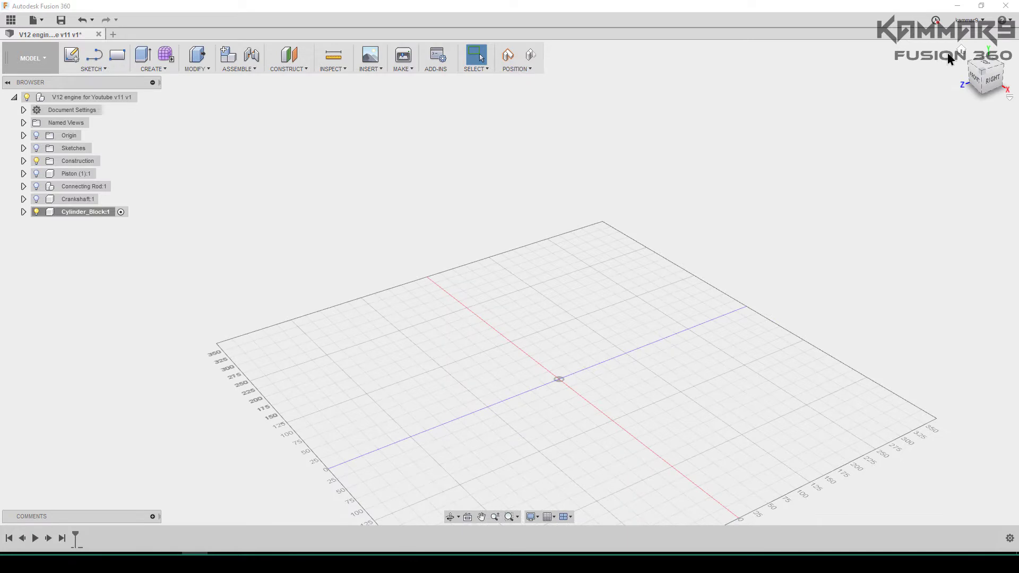
# - Start a line sketch on the front origin plane, continuing without capturing the moved components' position
pyautogui.click(962, 51)
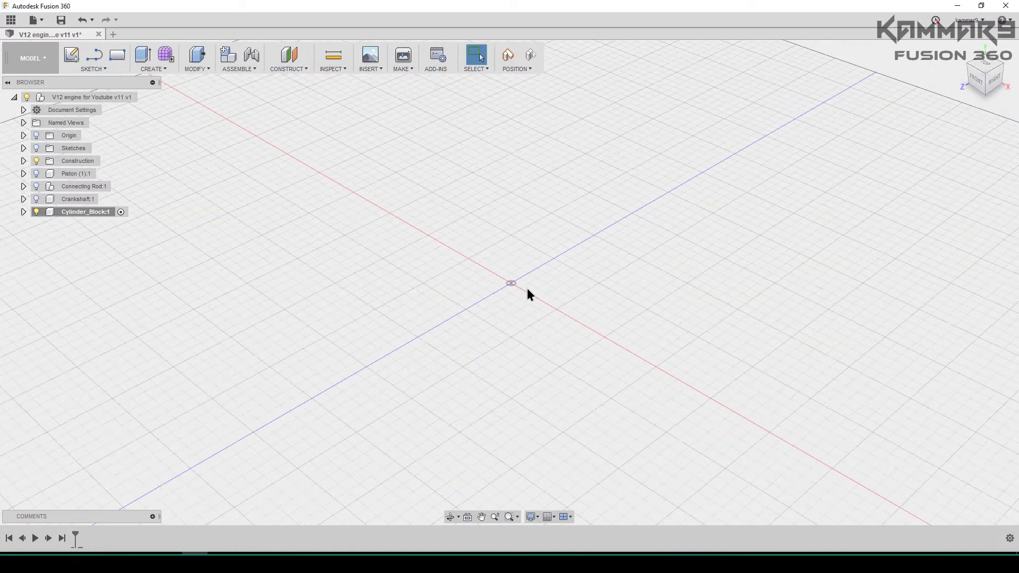
pyautogui.click(980, 81)
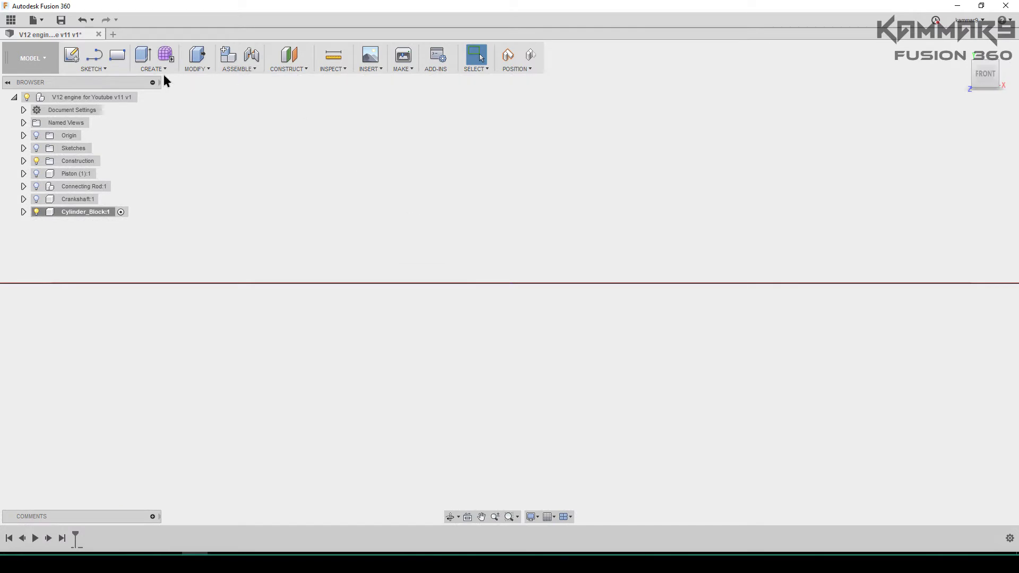
pyautogui.click(94, 57)
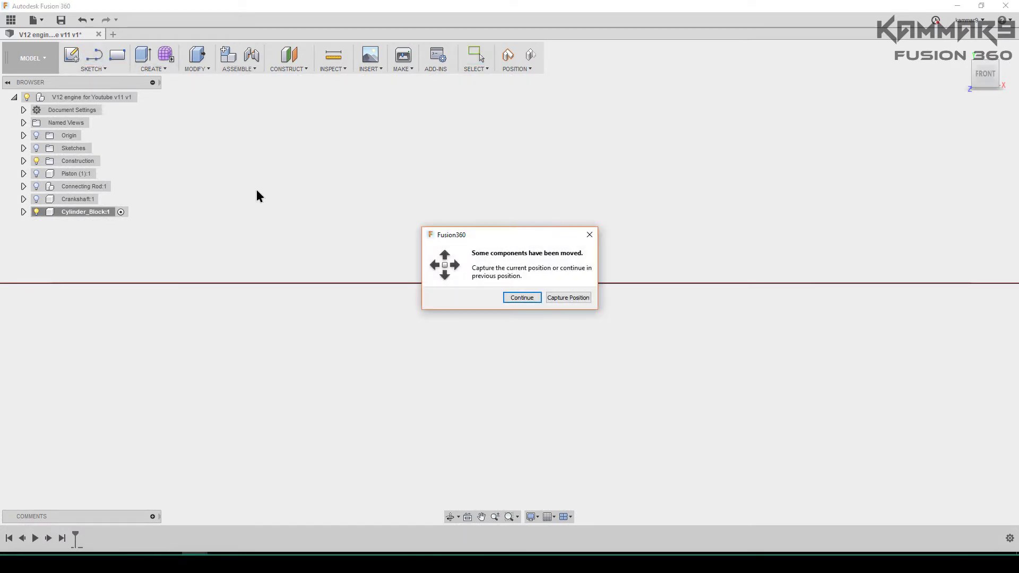
pyautogui.press('l')
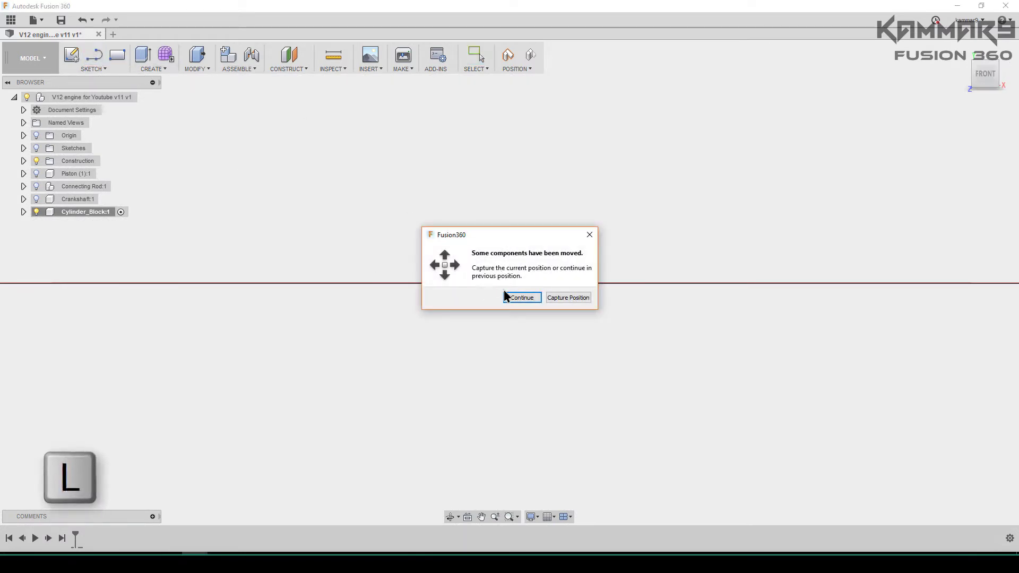
pyautogui.click(518, 297)
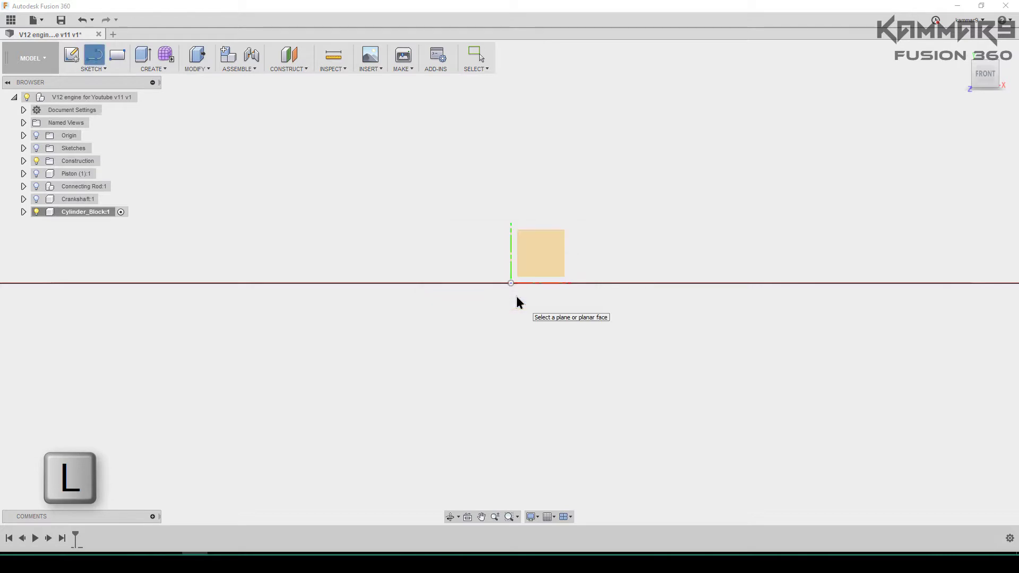
pyautogui.click(544, 254)
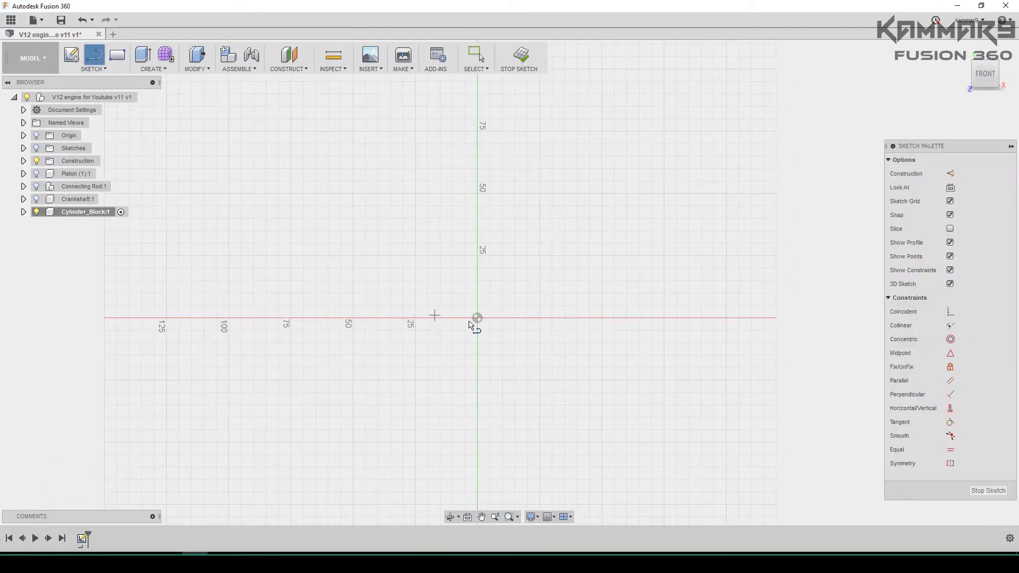
# - Draw a 120 mm horizontal line from the origin along the positive X axis
pyautogui.scroll(2, 485, 337)
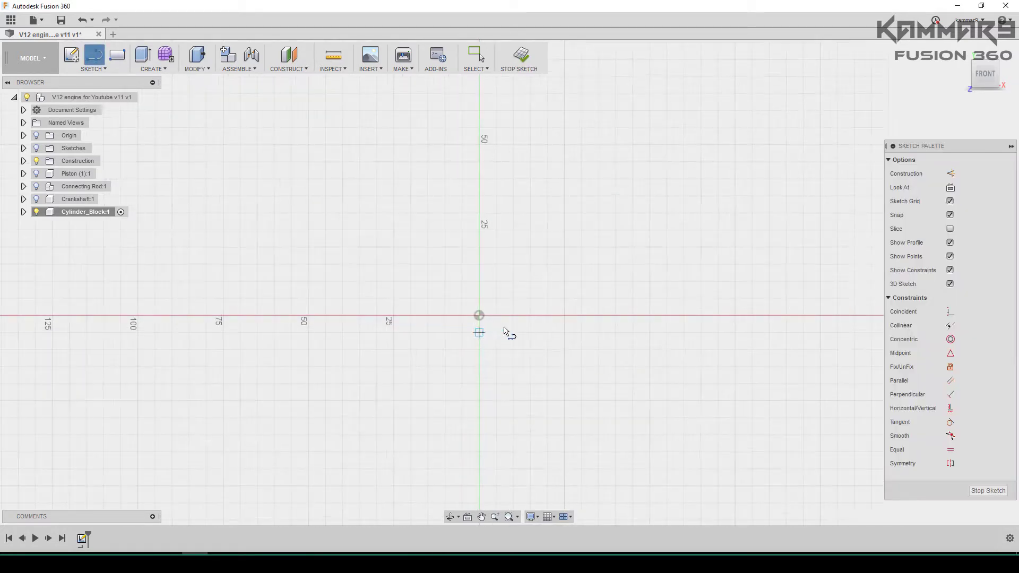
pyautogui.click(479, 315)
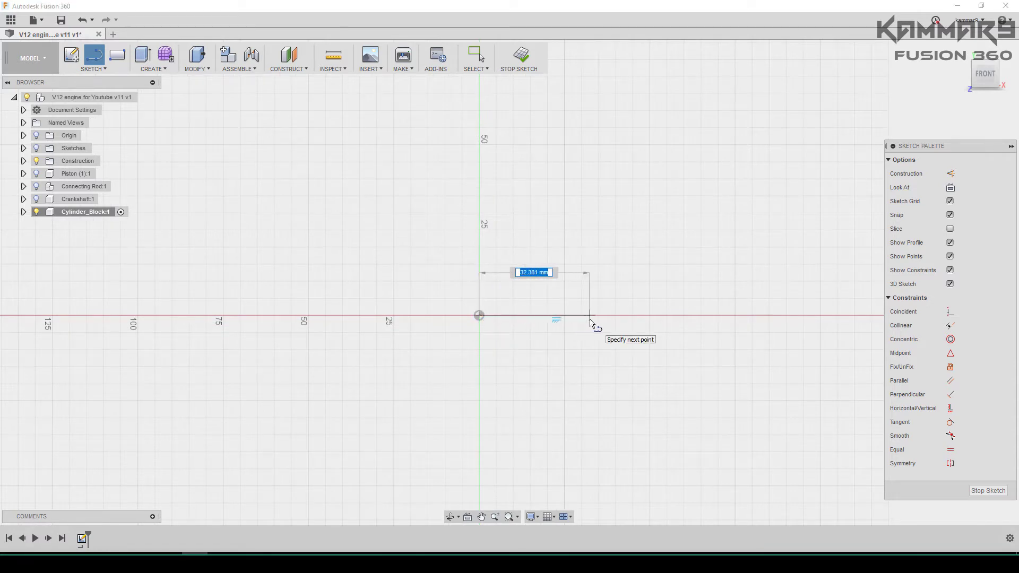
pyautogui.press('Tab')
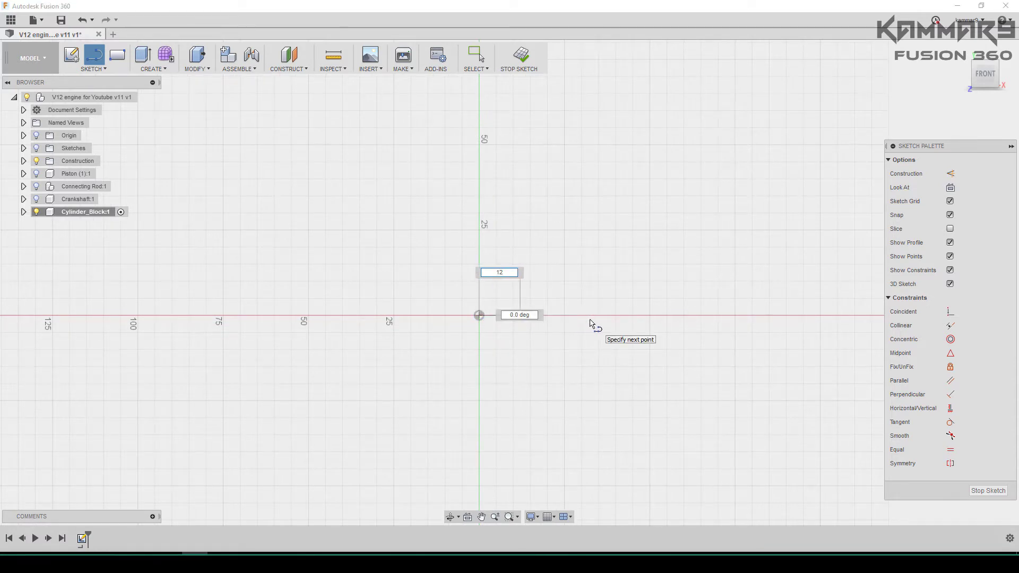
pyautogui.press('d')
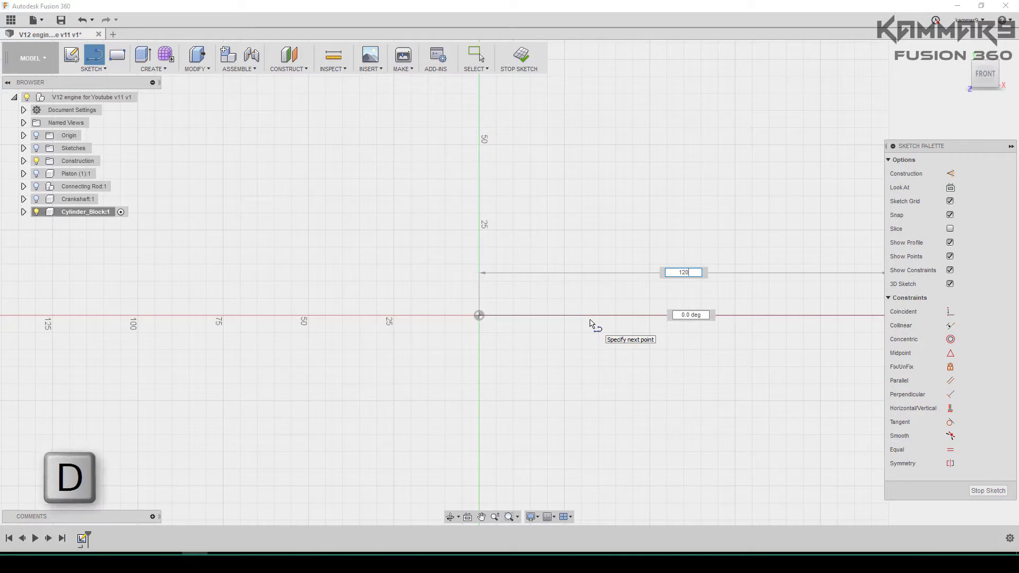
pyautogui.scroll(-5, 587, 317)
pyautogui.scroll(1, 771, 322)
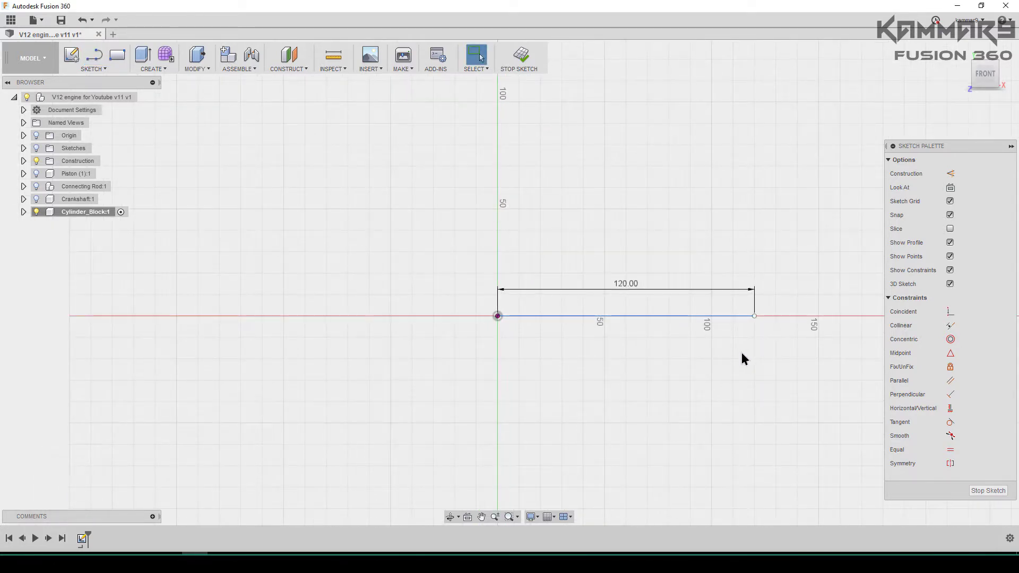
# - Complete the closed half-profile with a short vertical side, an outward-slanting side, a long sloped edge, a short top and a vertical return to the origin
pyautogui.click(94, 55)
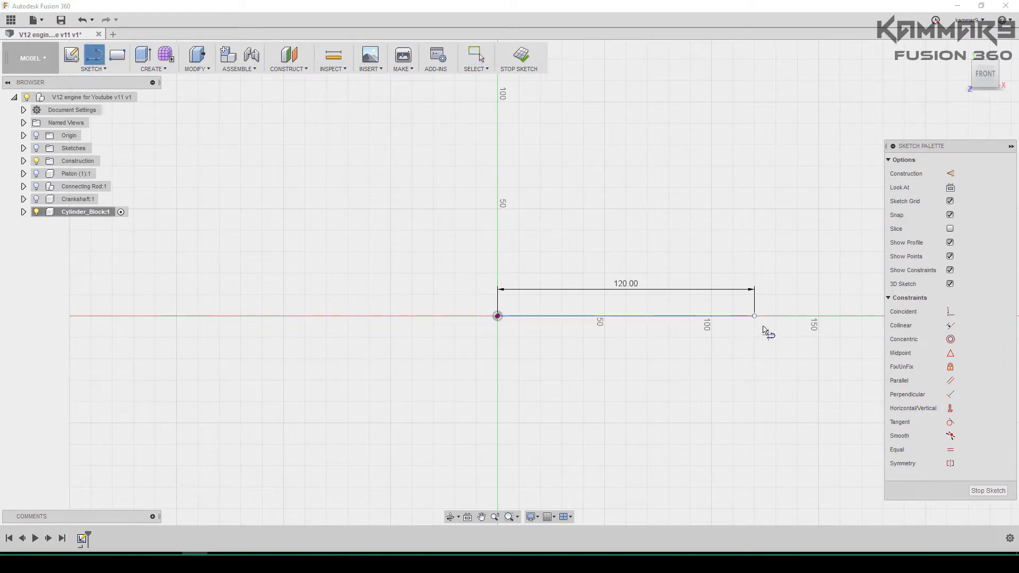
pyautogui.click(754, 316)
pyautogui.click(754, 241)
pyautogui.click(828, 123)
pyautogui.click(697, 52)
pyautogui.scroll(-2, 522, 83)
pyautogui.click(499, 80)
pyautogui.click(500, 282)
pyautogui.scroll(-1, 600, 171)
pyautogui.moveTo(620, 114); pyautogui.dragTo(599, 172, button='middle')
# - Dimension the angle between the vertical and slanting outer sides as 150° and the long sloped upper edge as 145 mm
pyautogui.press('d')
pyautogui.click(666, 304)
pyautogui.click(675, 267)
pyautogui.click(698, 293)
pyautogui.press('Return')
pyautogui.click(708, 196)
pyautogui.click(722, 179)
pyautogui.write('145')
pyautogui.press('Return')
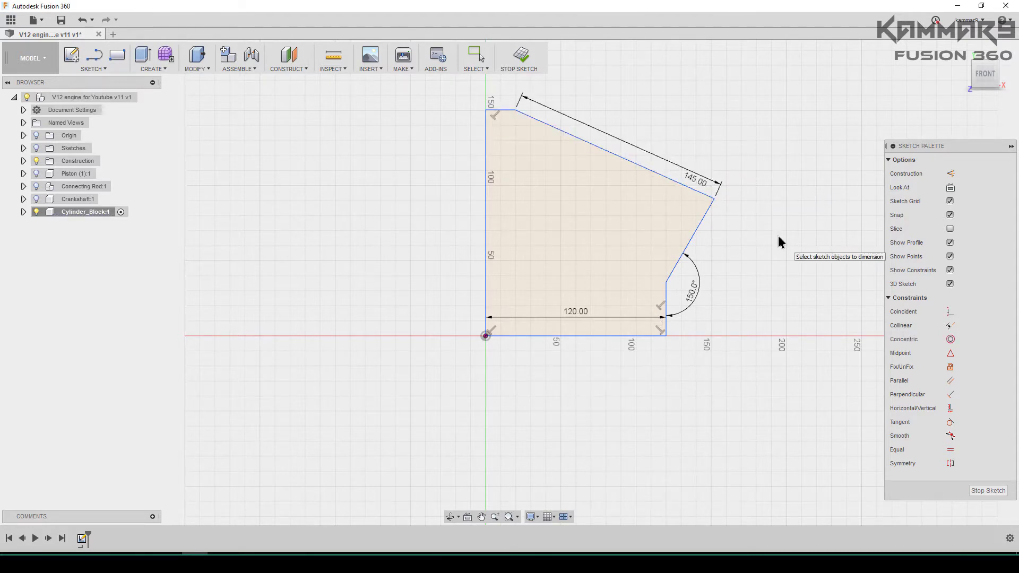
# - Draw a line from the origin to the midpoint of the 145 mm sloped edge
pyautogui.press('Escape')
pyautogui.press('l')
pyautogui.click(486, 335)
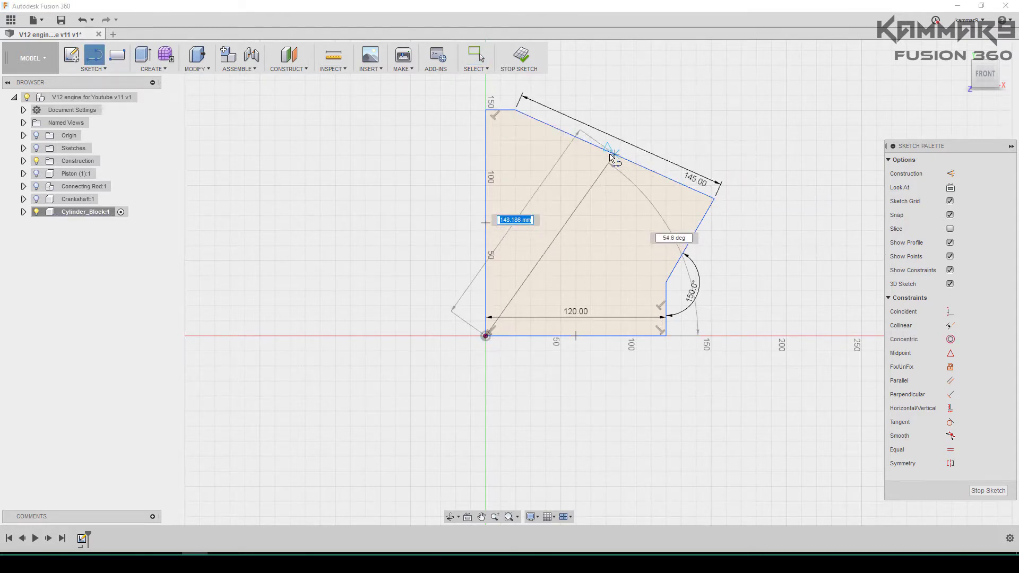
pyautogui.click(614, 154)
pyautogui.press('Escape')
# - Constrain the line from the origin to be perpendicular to the 145 mm sloped edge
pyautogui.click(605, 166)
pyautogui.keyDown('ctrl'); pyautogui.click(653, 170); pyautogui.keyUp('ctrl')
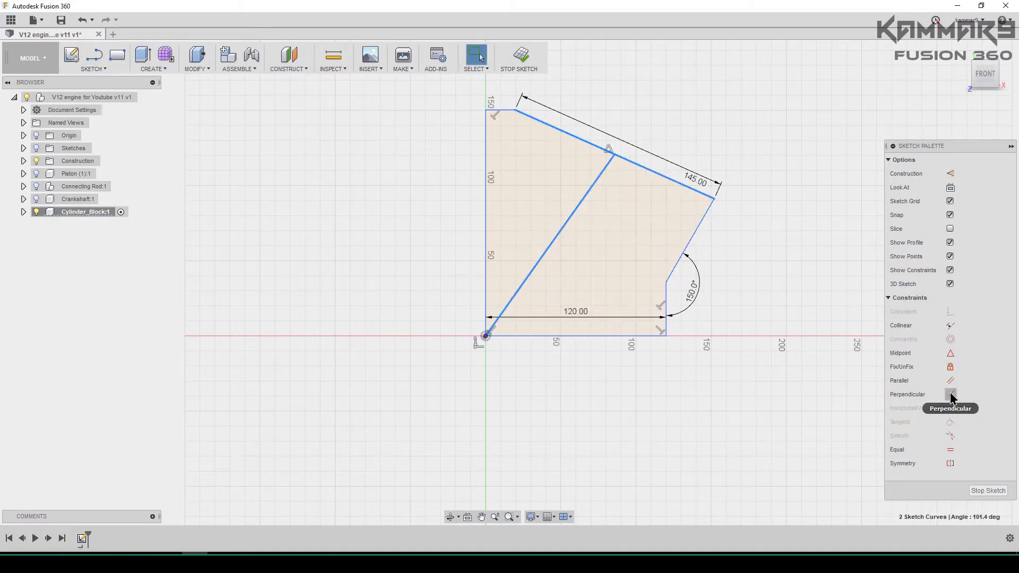
pyautogui.click(950, 354)
pyautogui.click(679, 172)
pyautogui.moveTo(680, 167); pyautogui.dragTo(709, 177)
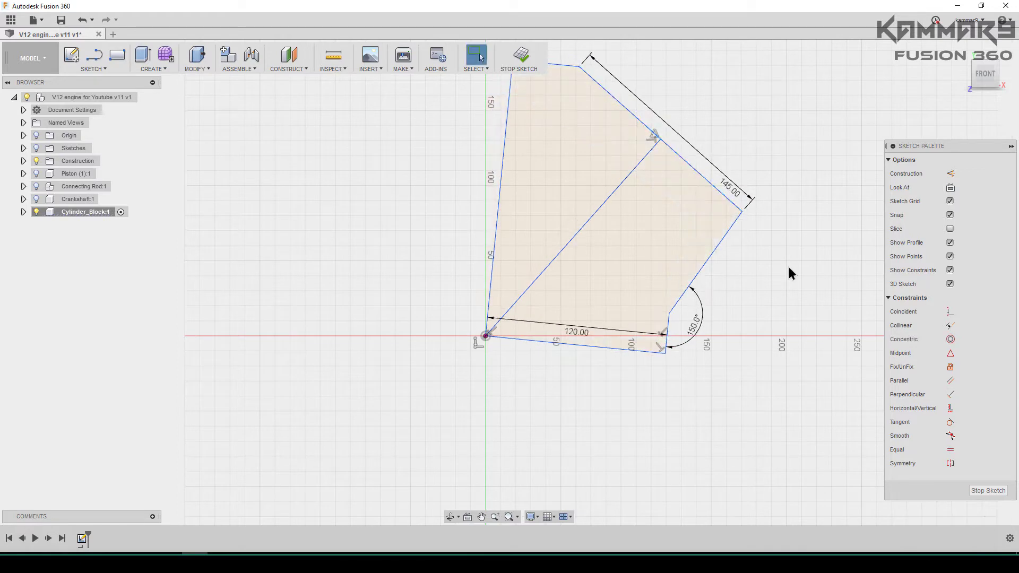
# - Constrain the profile's inner side through the origin to vertical and drag the profile to check its remaining freedom
pyautogui.scroll(-1, 767, 297)
pyautogui.click(551, 176)
pyautogui.click(946, 407)
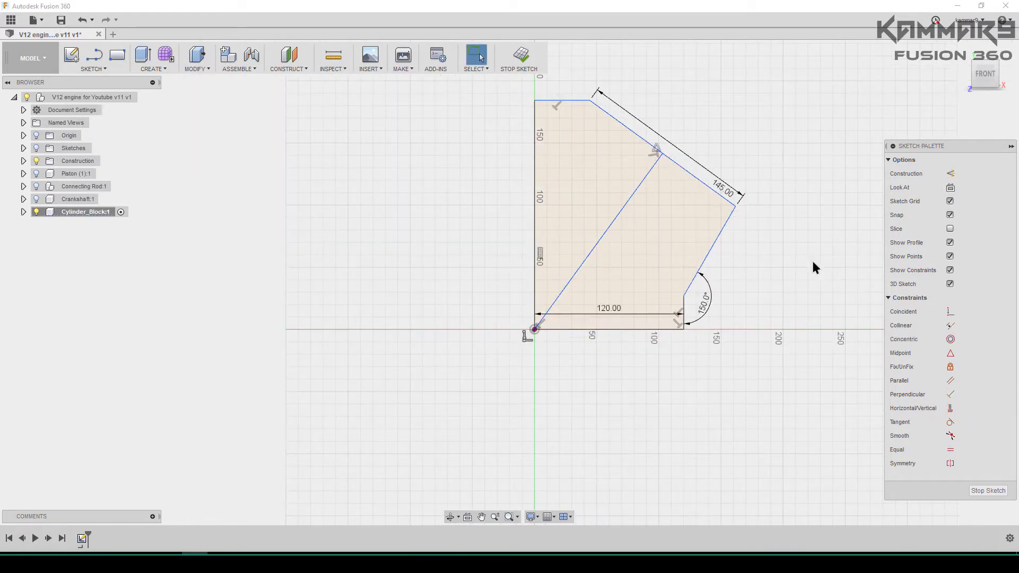
pyautogui.moveTo(686, 292); pyautogui.dragTo(695, 263)
pyautogui.moveTo(593, 302)
pyautogui.mouseDown()
pyautogui.moveTo(695, 151)
pyautogui.moveTo(756, 204)
pyautogui.mouseUp()
# - Constrain the slanting outer side to be perpendicular to the 145 mm sloped edge
pyautogui.click(769, 240)
pyautogui.click(723, 193)
pyautogui.click(690, 145)
pyautogui.click(950, 394)
pyautogui.scroll(-1, 761, 327)
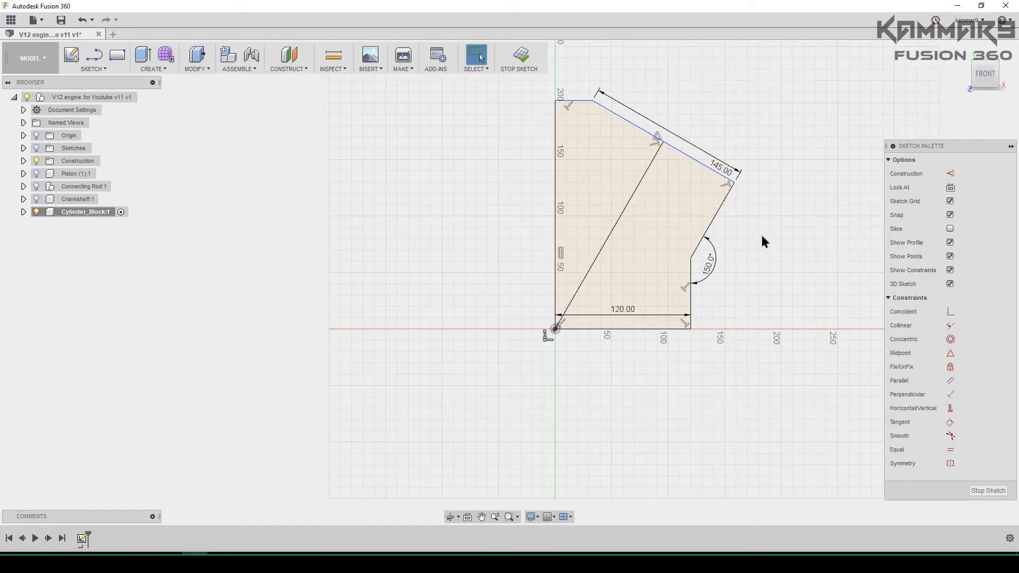
# - Dimension the line from the origin to the sloped edge's midpoint as 214 mm
pyautogui.press('d')
pyautogui.click(628, 212)
pyautogui.click(644, 223)
pyautogui.write('214')
pyautogui.press('Return')
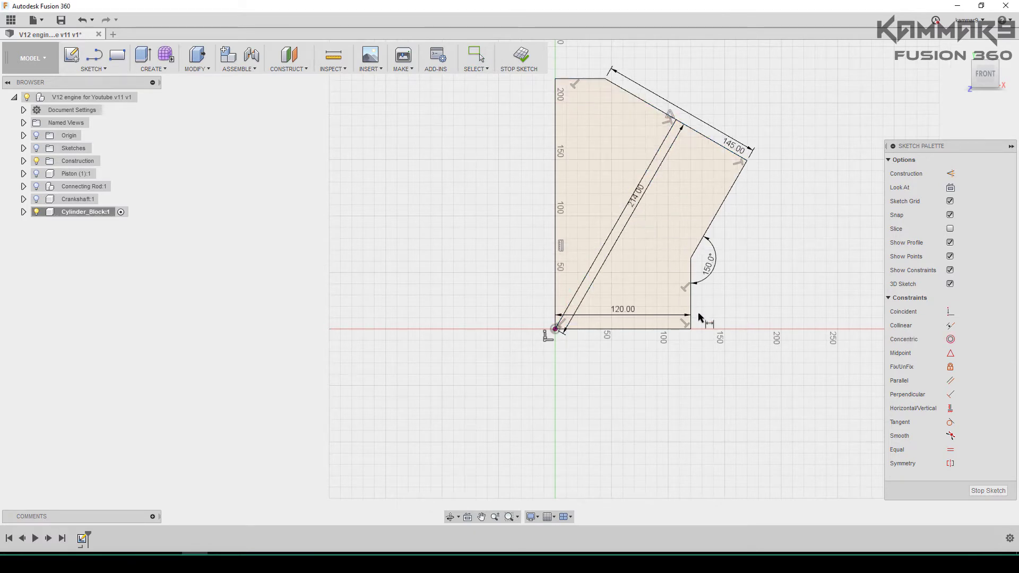
pyautogui.press('Escape')
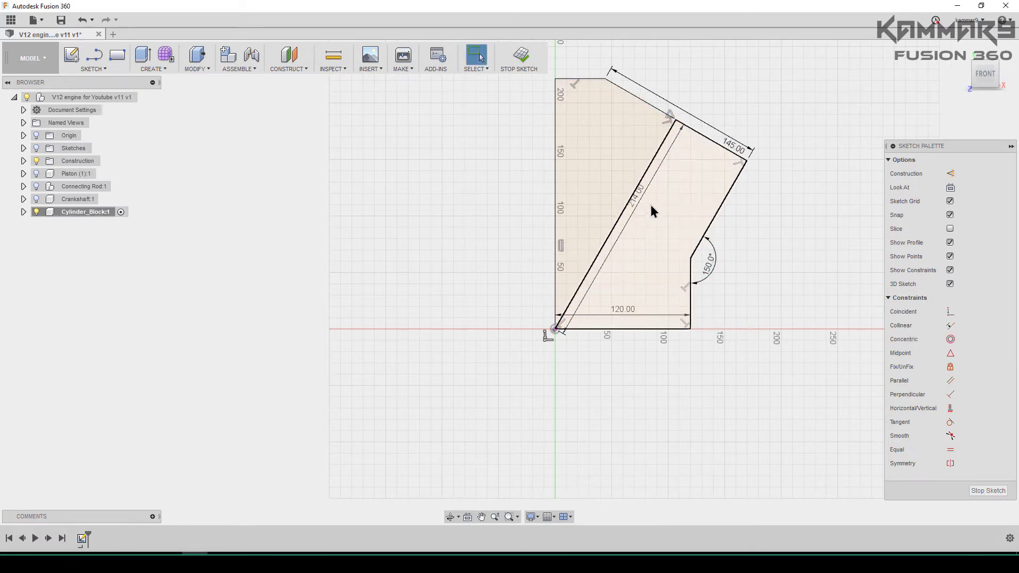
# - Convert the 214 mm slanted line and the vertical line through the origin to construction lines
pyautogui.click(637, 187)
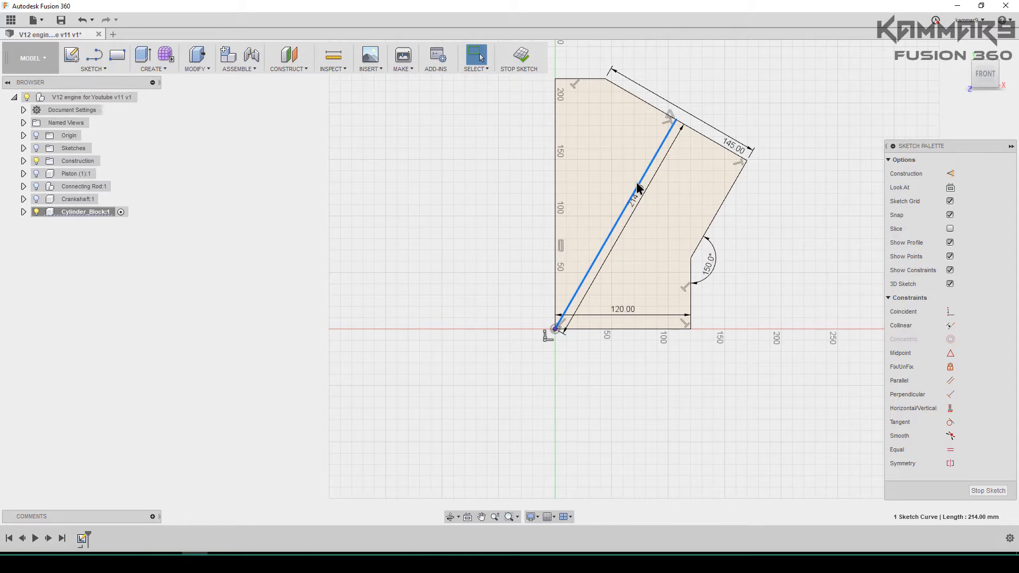
pyautogui.click(951, 174)
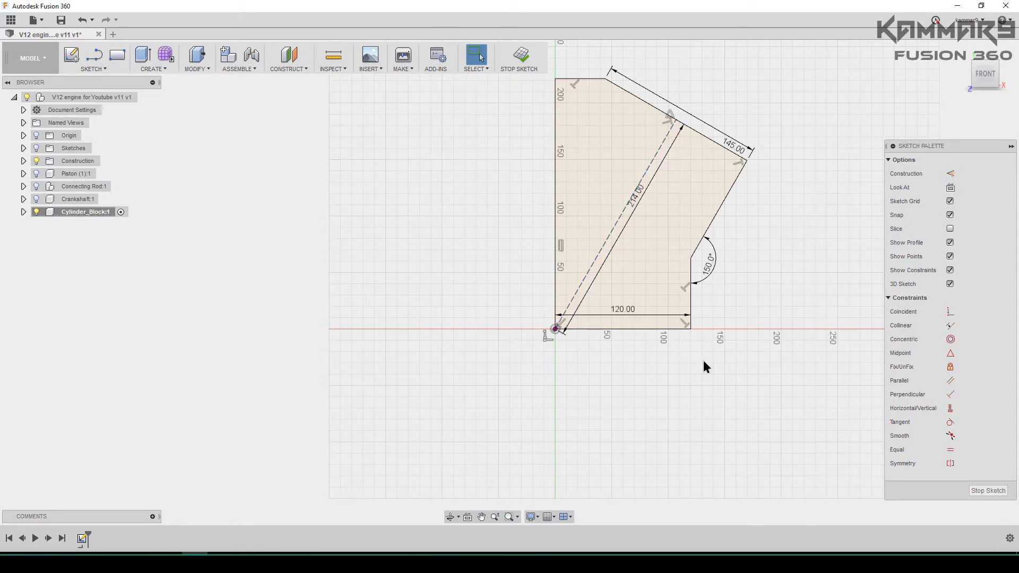
pyautogui.click(556, 162)
pyautogui.click(950, 175)
pyautogui.click(733, 256)
pyautogui.scroll(-2, 640, 321)
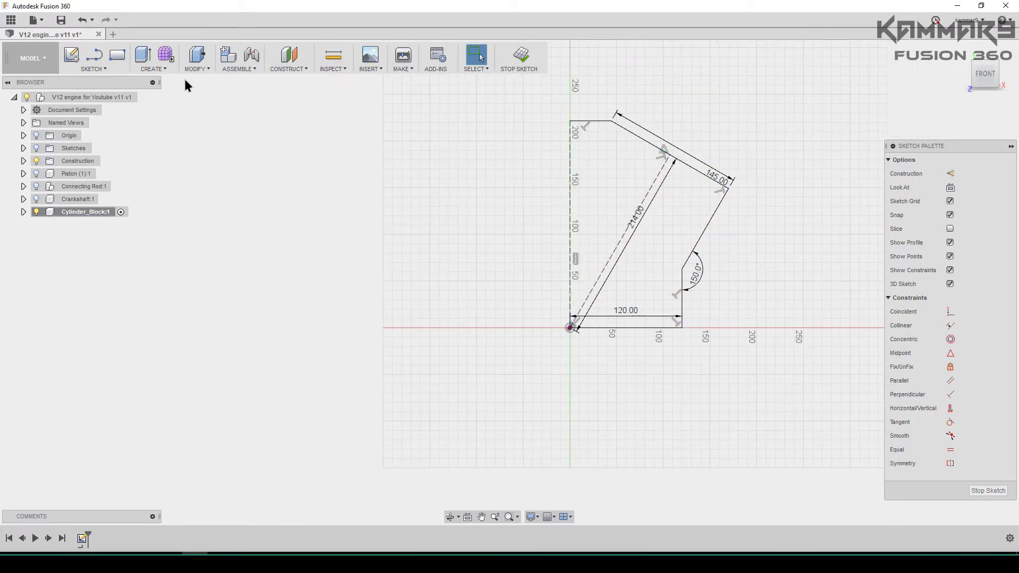
# - Mirror the half-profile's outer lines about the vertical construction line to form the full block outline
pyautogui.click(116, 73)
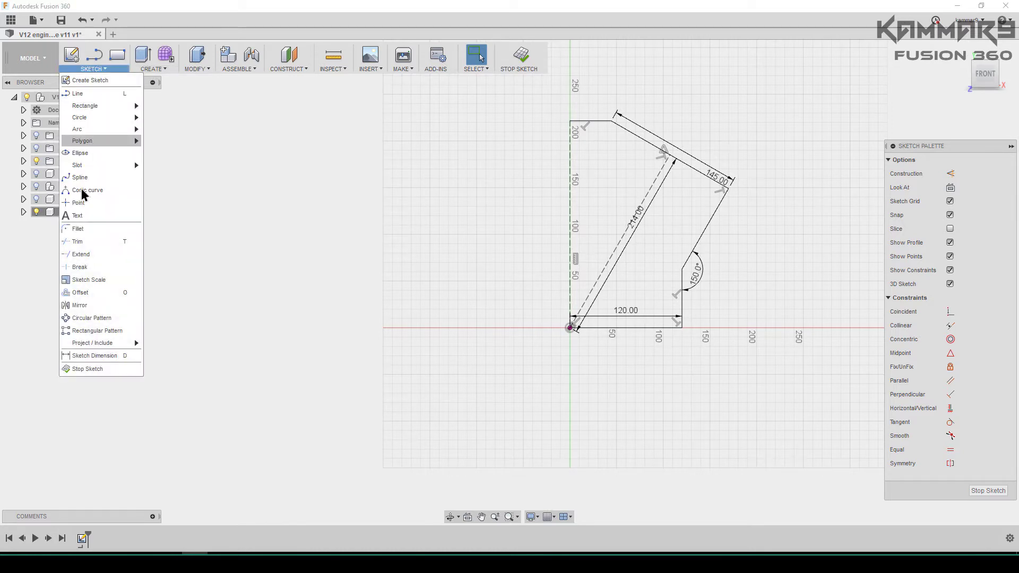
pyautogui.click(135, 305)
pyautogui.click(595, 121)
pyautogui.click(698, 255)
pyautogui.click(681, 308)
pyautogui.click(655, 327)
pyautogui.click(804, 174)
pyautogui.click(570, 208)
pyautogui.click(805, 201)
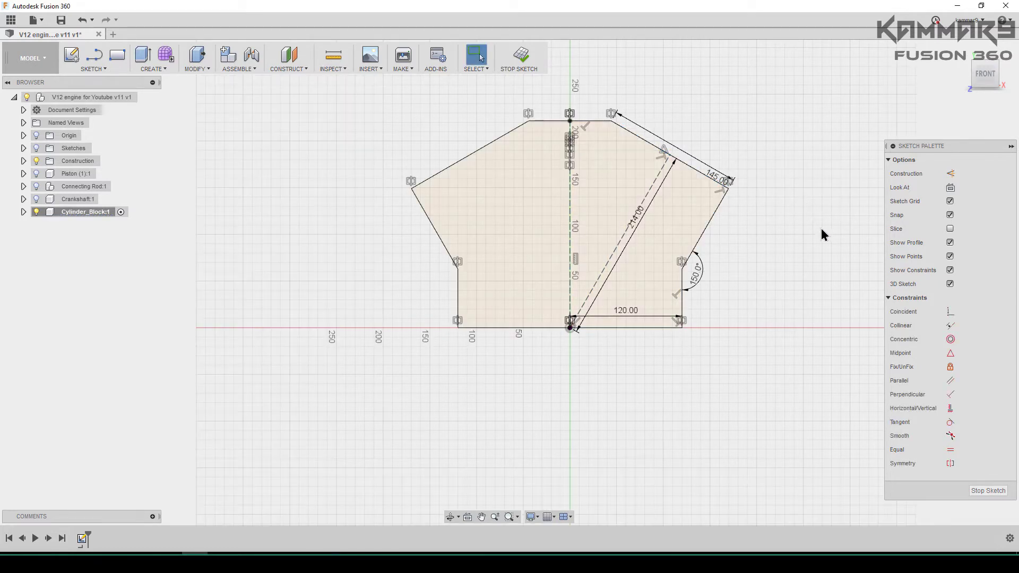
# - Reposition the 120 mm dimension below the profile's base line
pyautogui.scroll(-1, 610, 364)
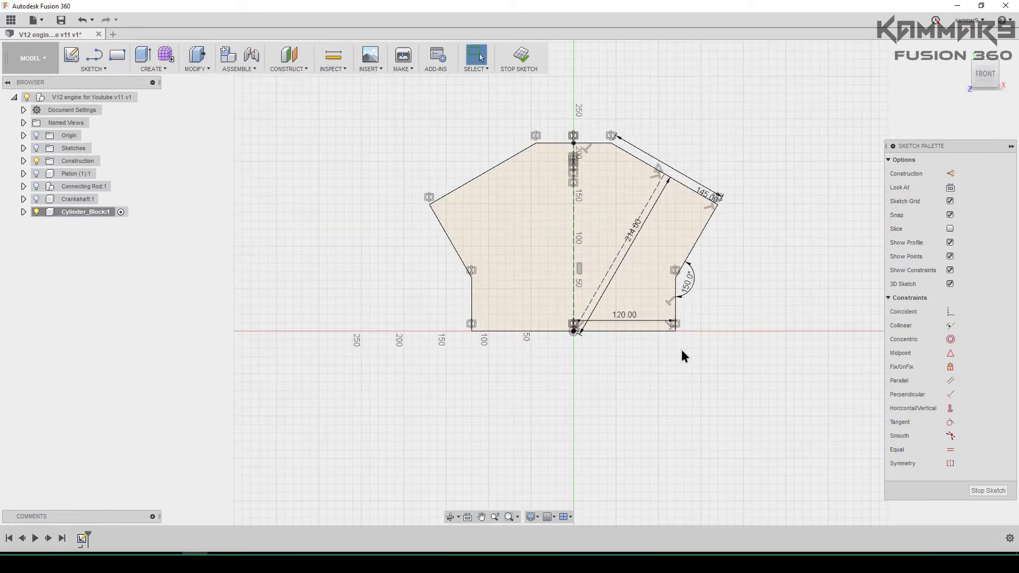
pyautogui.scroll(1, 682, 352)
pyautogui.moveTo(622, 313); pyautogui.dragTo(632, 362)
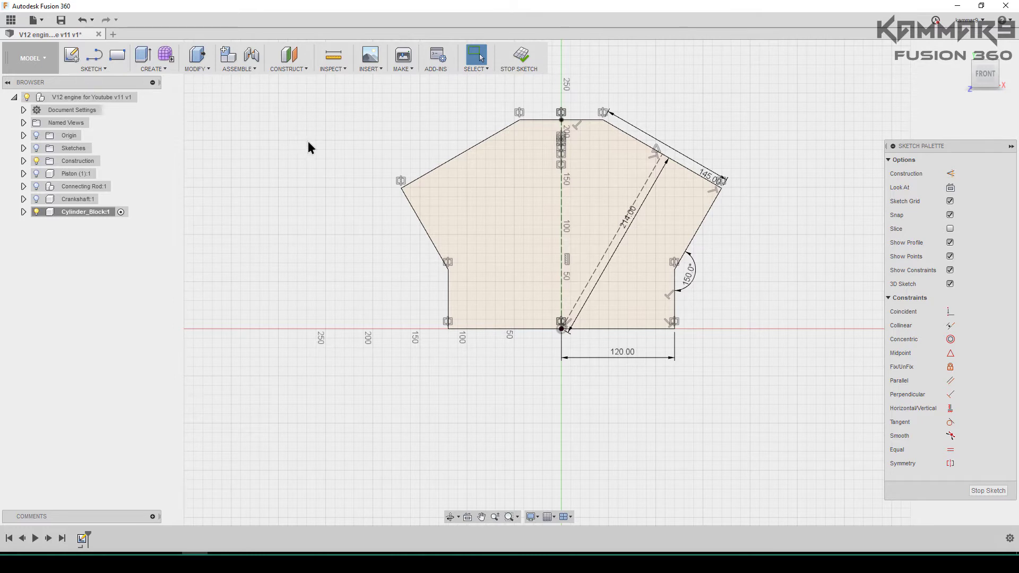
# - Extrude the full block profile 604 mm to one side as a new body and check the length of its side edge
pyautogui.press('q')
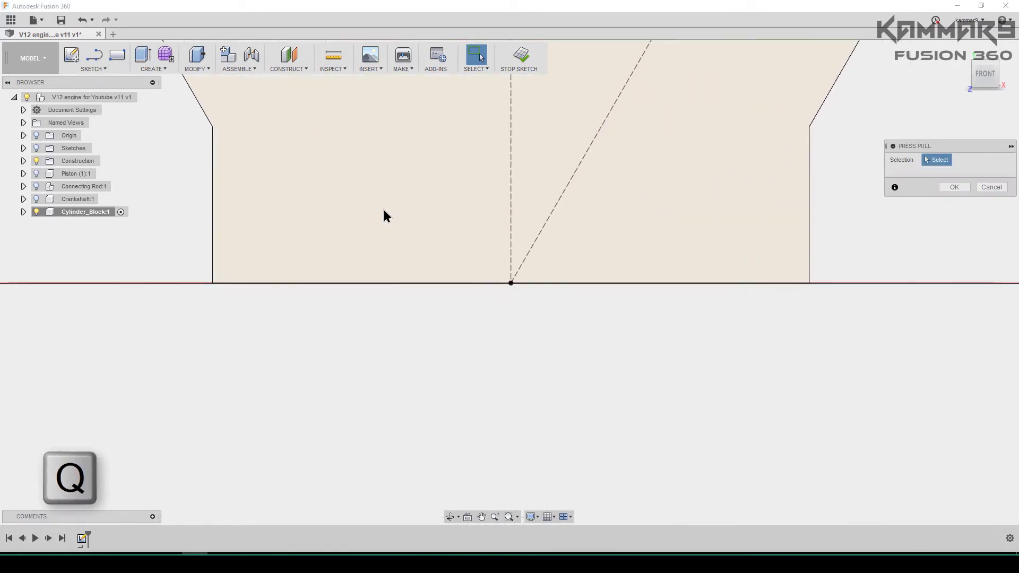
pyautogui.click(640, 169)
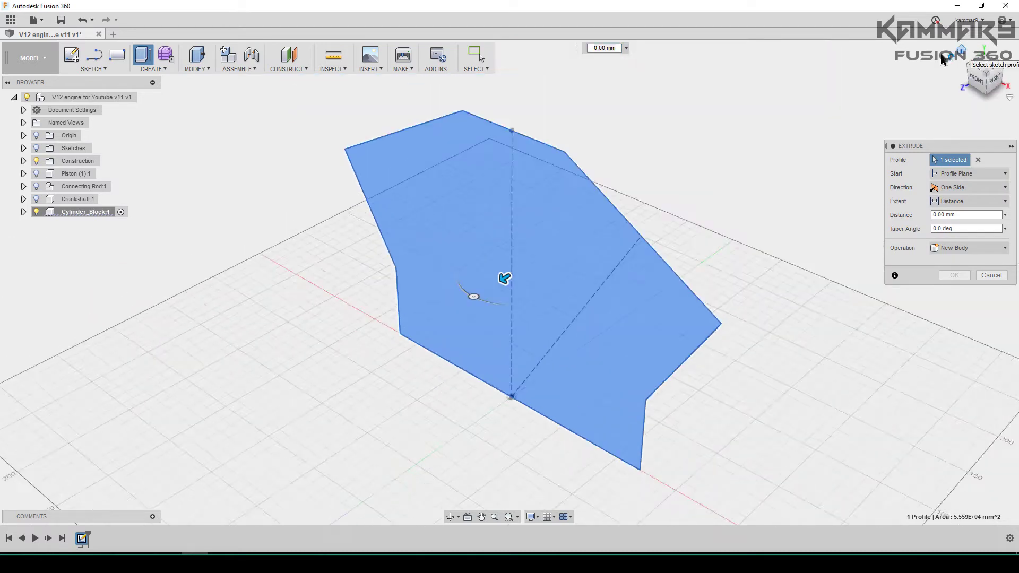
pyautogui.scroll(-3, 500, 281)
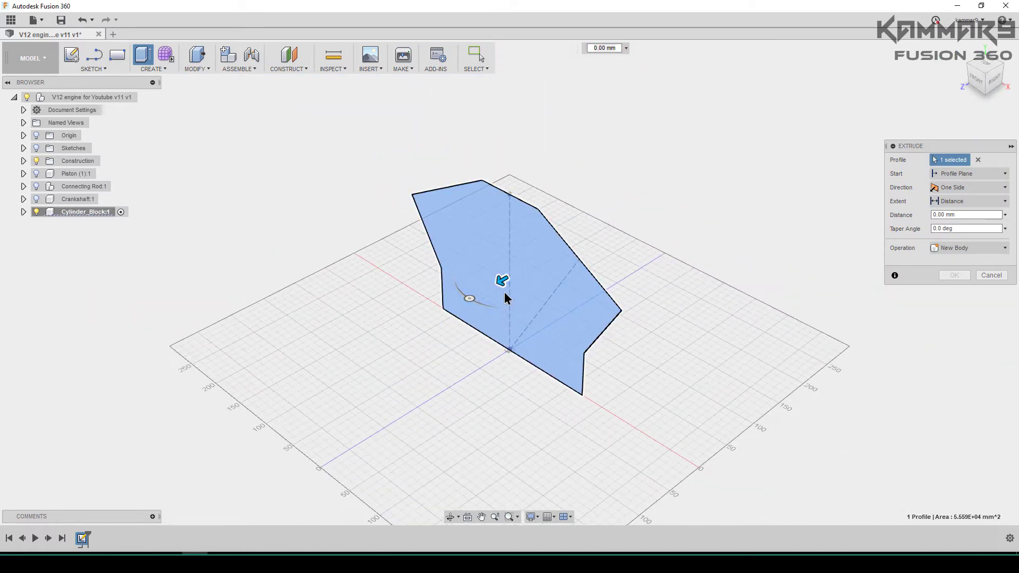
pyautogui.moveTo(487, 290); pyautogui.dragTo(417, 324)
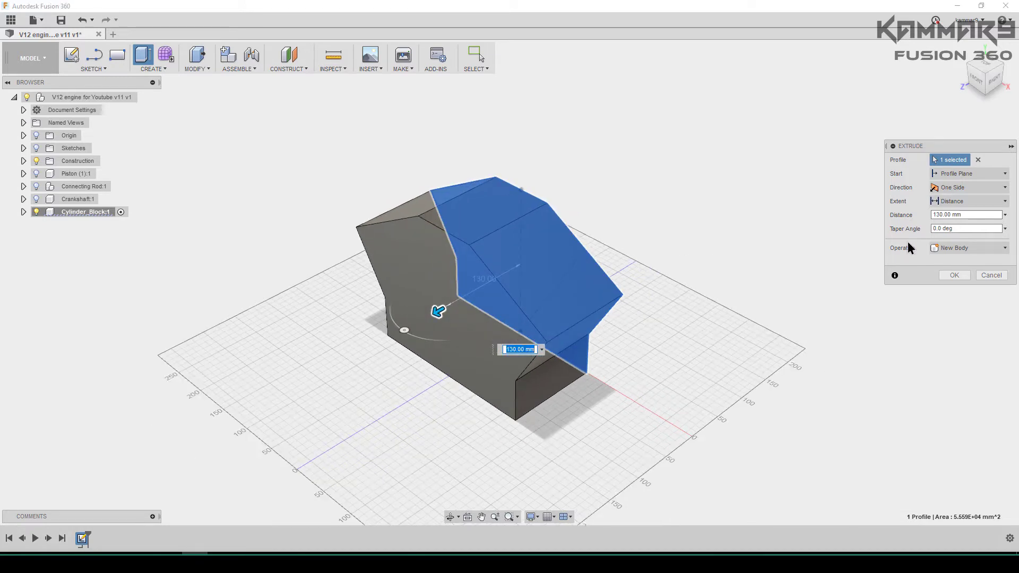
pyautogui.click(955, 214)
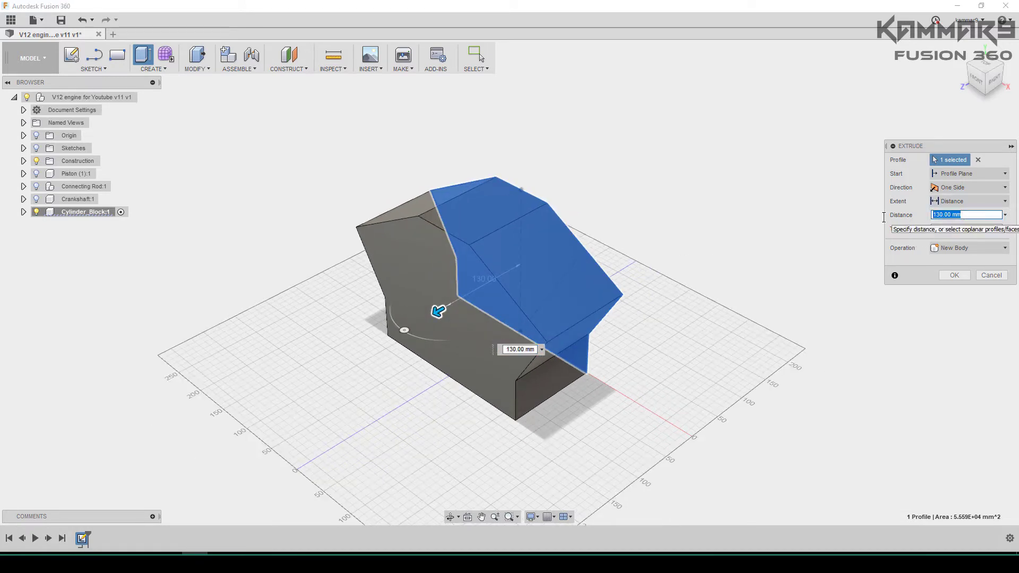
pyautogui.press('Return')
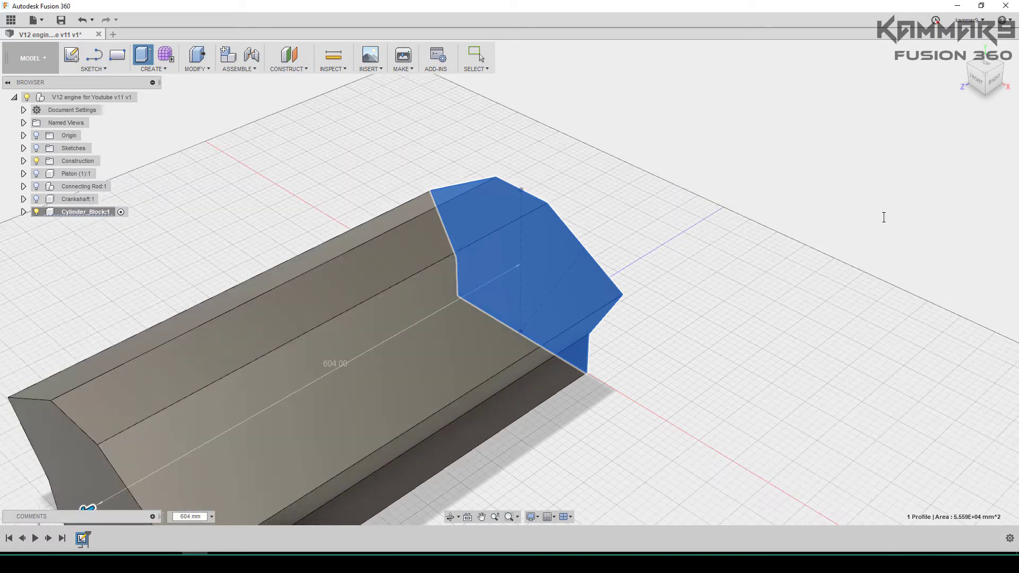
pyautogui.scroll(-5, 796, 241)
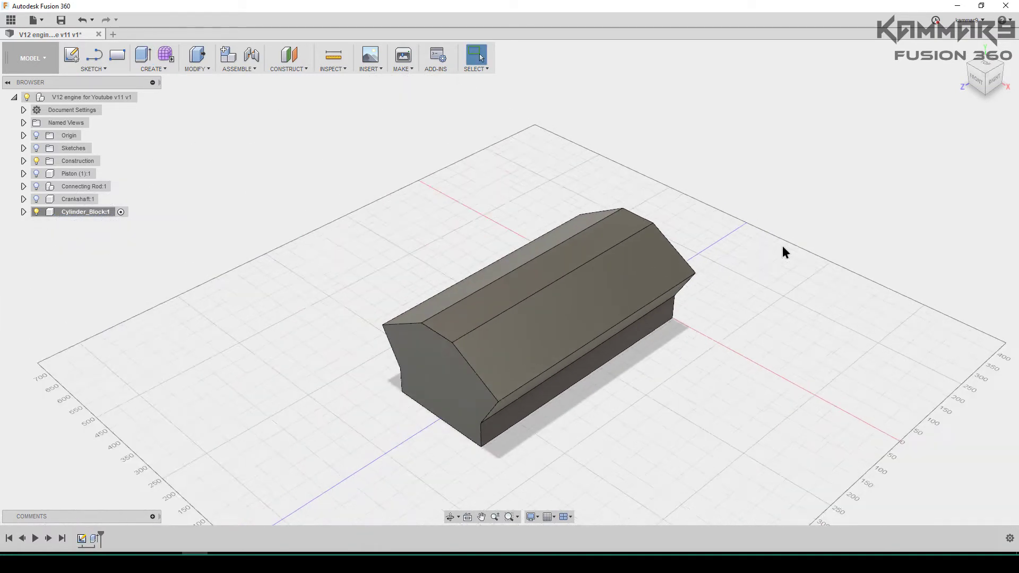
pyautogui.click(632, 322)
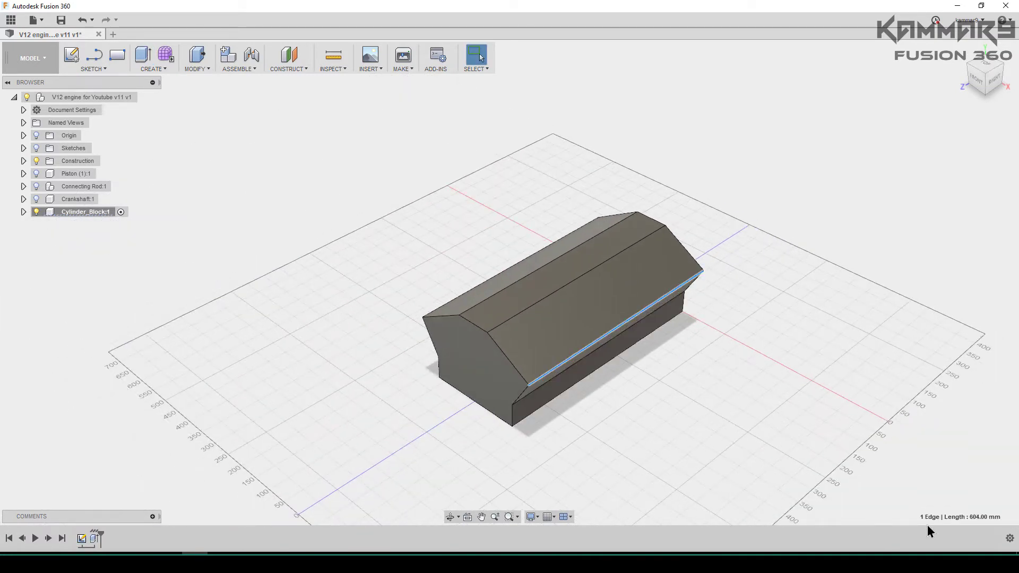
# - Sketch an 86 mm diameter circle near one end of the block's slanted side face
pyautogui.click(869, 396)
pyautogui.scroll(-3, 717, 332)
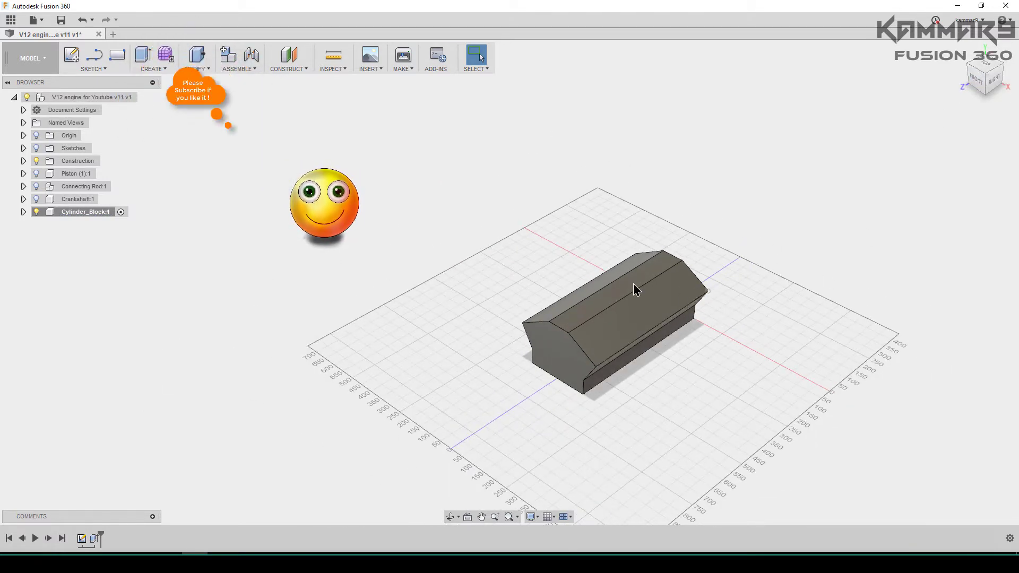
pyautogui.keyDown('shift'); pyautogui.moveTo(516, 335); pyautogui.dragTo(622, 330, button='middle'); pyautogui.keyUp('shift')
pyautogui.scroll(2, 694, 347)
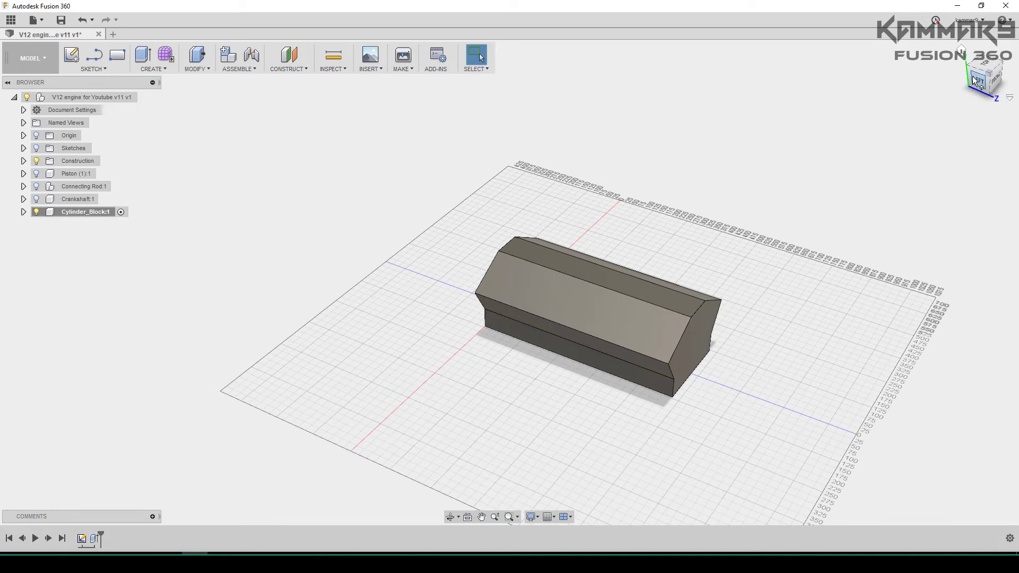
pyautogui.scroll(2, 656, 293)
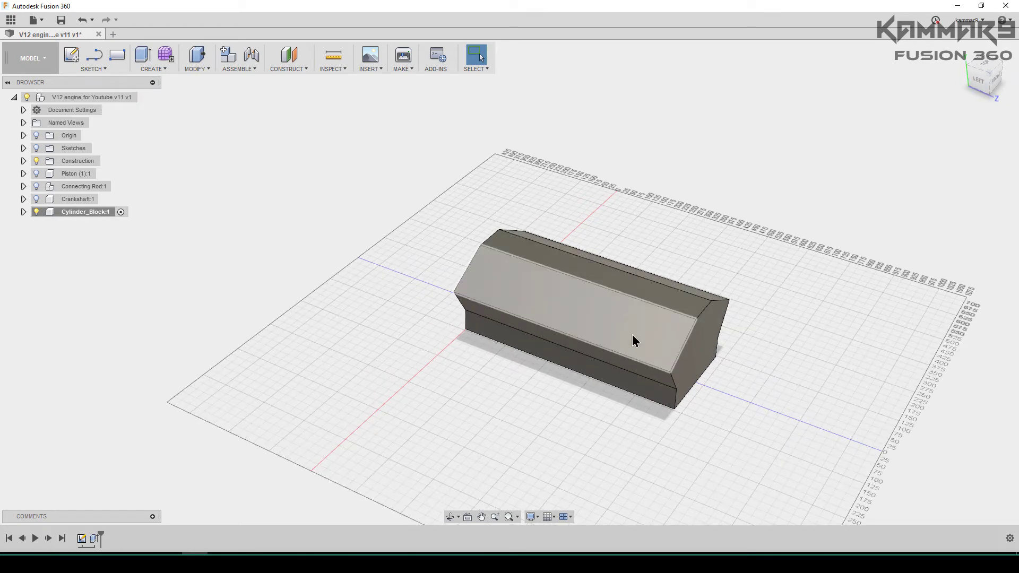
pyautogui.click(633, 336)
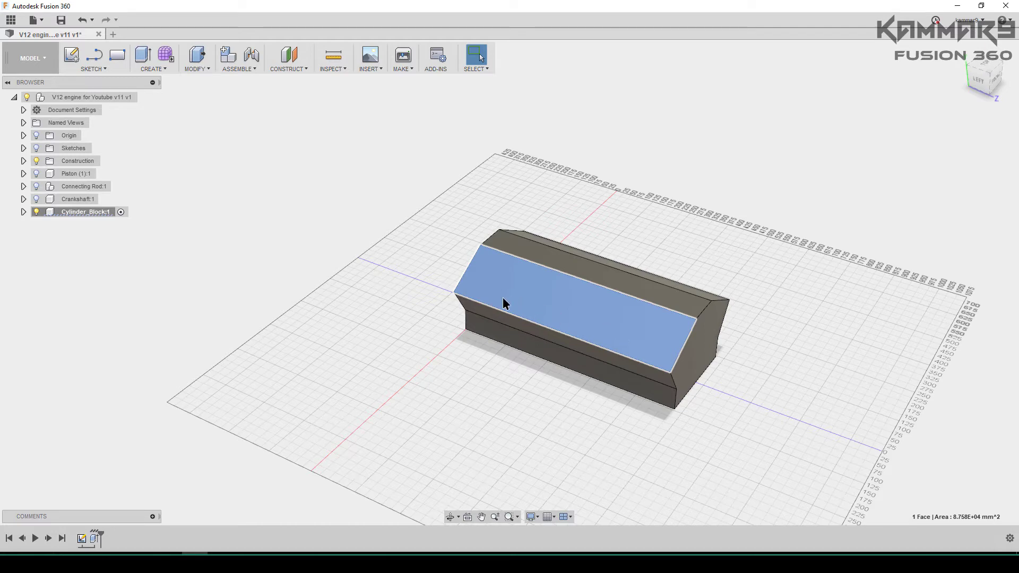
pyautogui.press('c')
pyautogui.scroll(6, 498, 253)
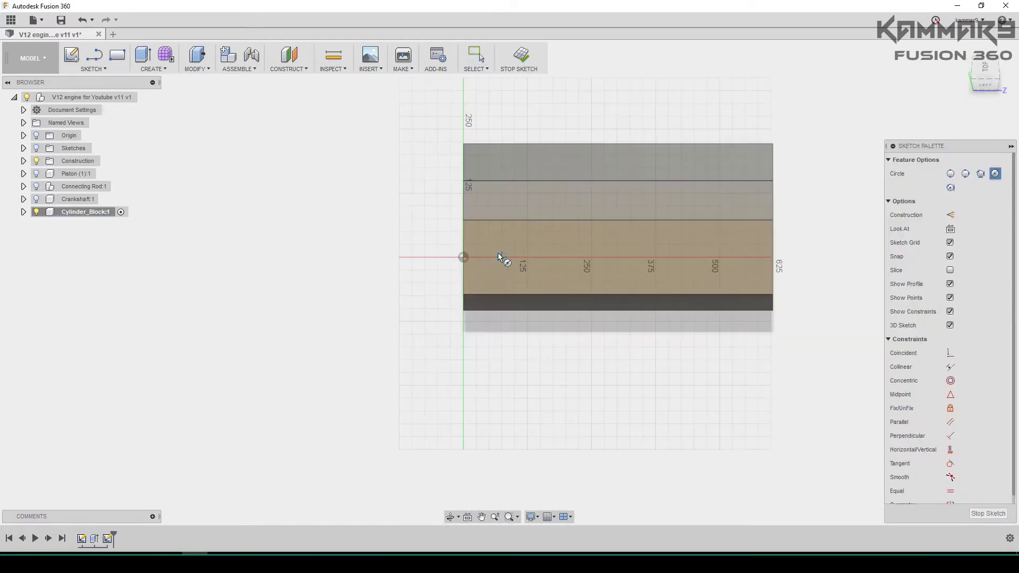
pyautogui.click(529, 257)
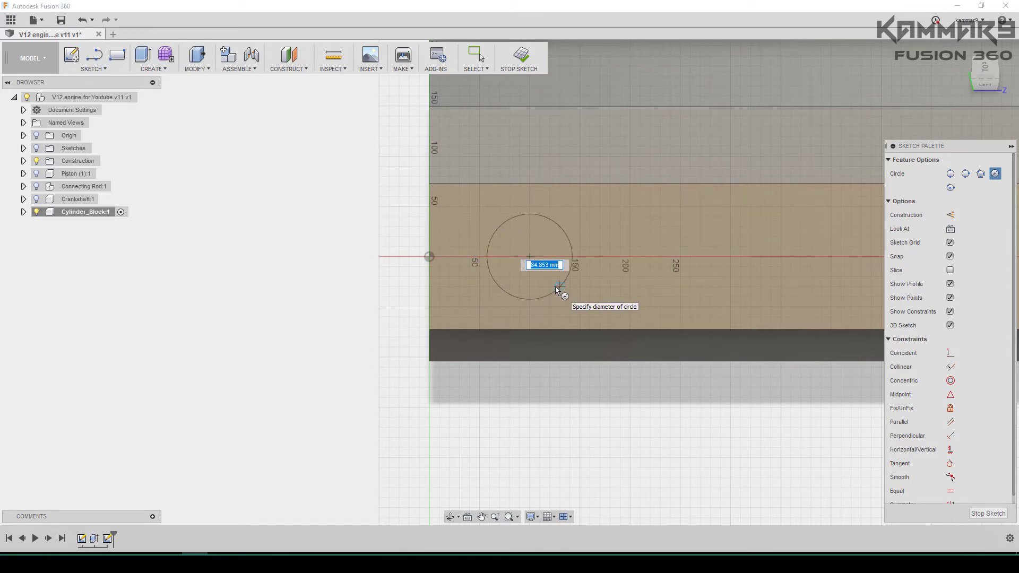
pyautogui.write('86')
pyautogui.press('Return')
pyautogui.press('Escape')
# - Dimension the circle's centre 87 mm from the block's end edge nearest to it
pyautogui.click(530, 258)
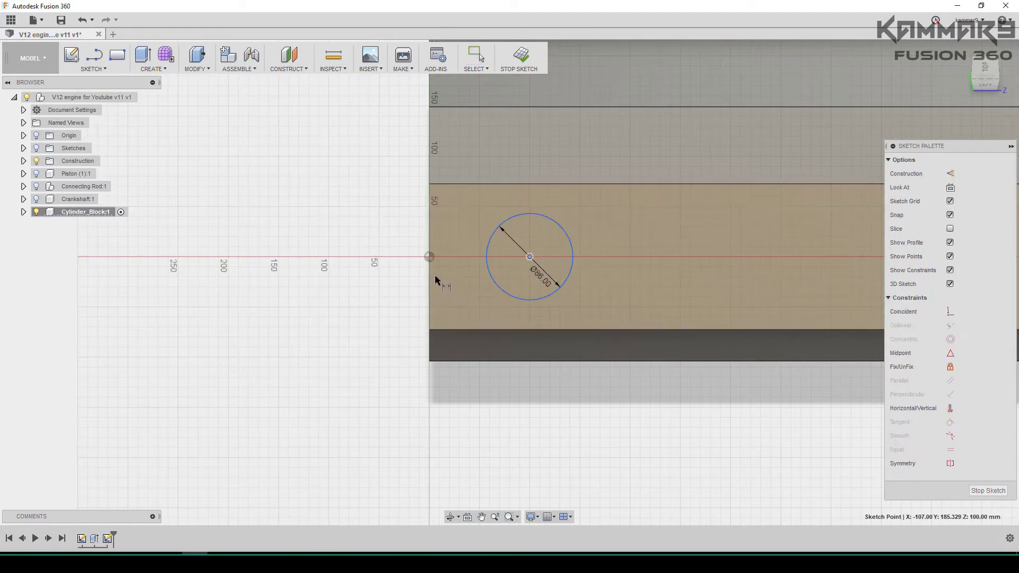
pyautogui.click(430, 273)
pyautogui.click(415, 378)
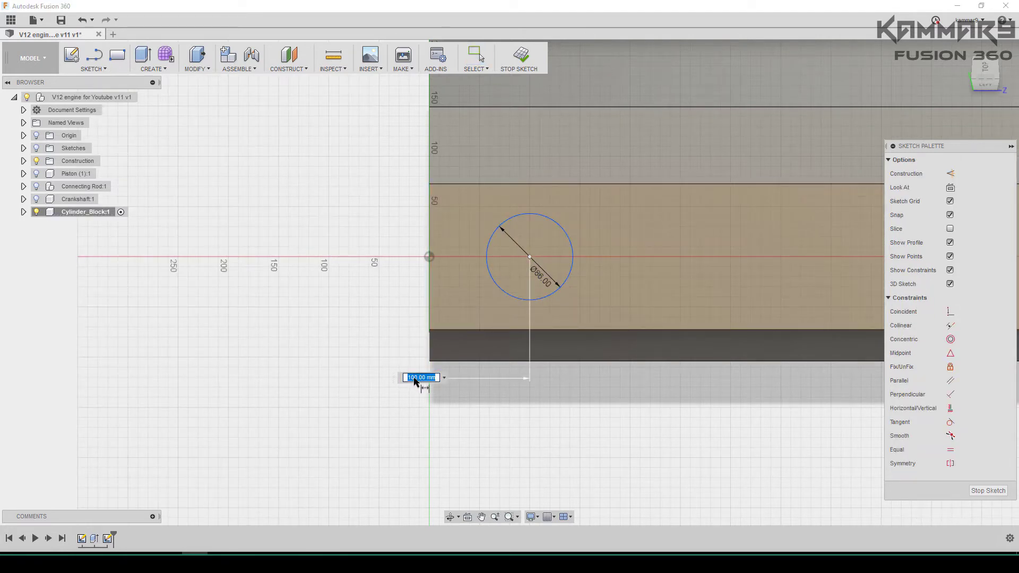
pyautogui.write('87')
pyautogui.press('Return')
pyautogui.press('Escape')
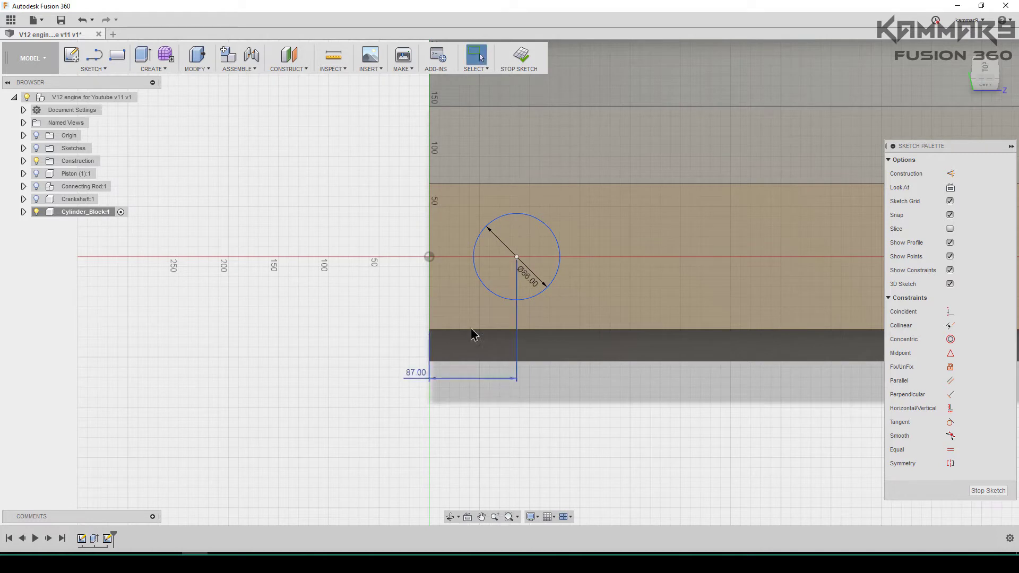
# - Align the circle's centre with the sketch origin using a Horizontal/Vertical constraint
pyautogui.moveTo(519, 260); pyautogui.dragTo(518, 279)
pyautogui.click(429, 258)
pyautogui.click(950, 408)
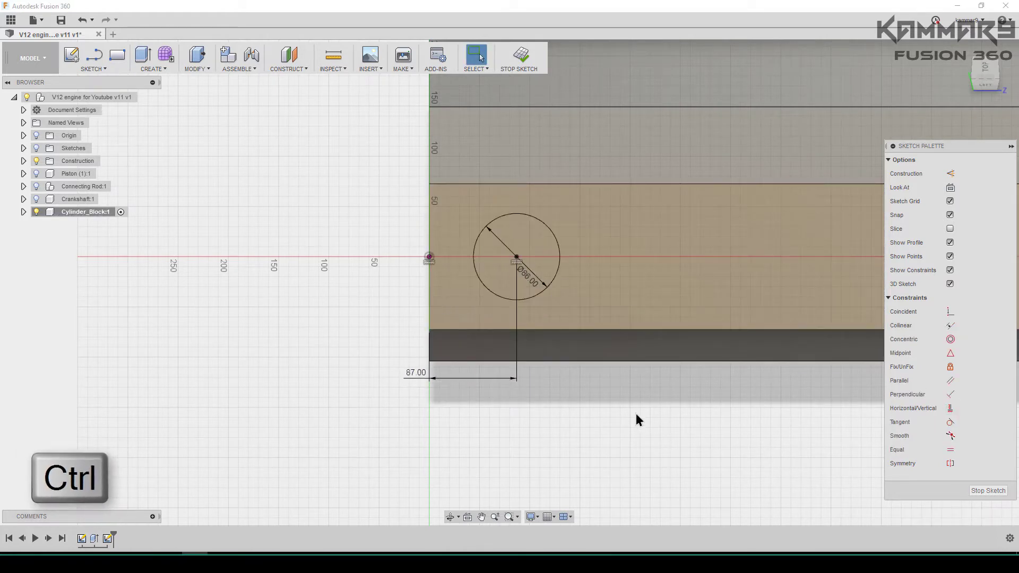
# - Set up a rectangular pattern of the 86 mm circle along the block's length with distance type Spacing and 90 mm distance
pyautogui.scroll(-2, 398, 357)
pyautogui.keyDown('ctrl'); pyautogui.click(511, 304); pyautogui.keyUp('ctrl')
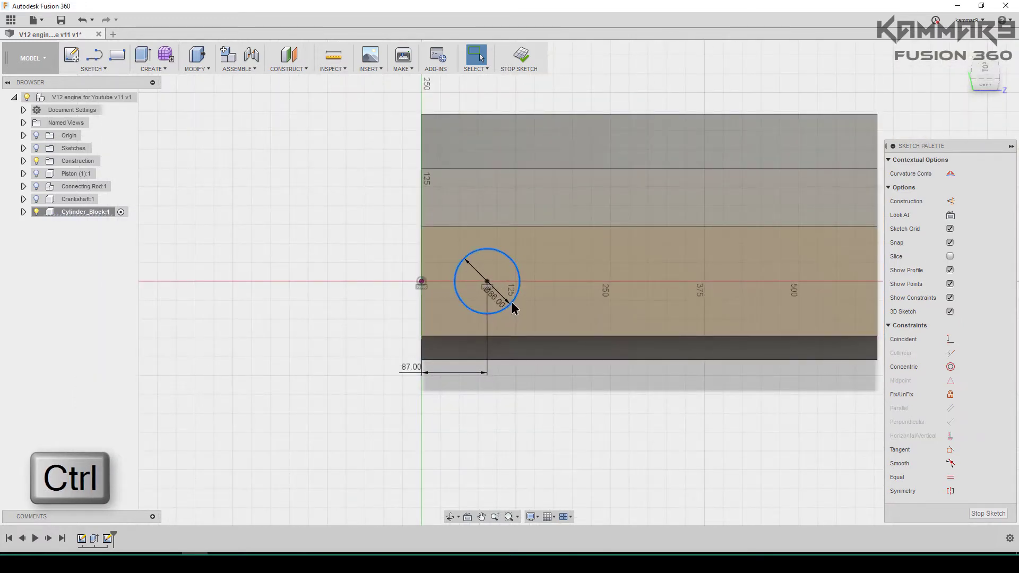
pyautogui.click(106, 69)
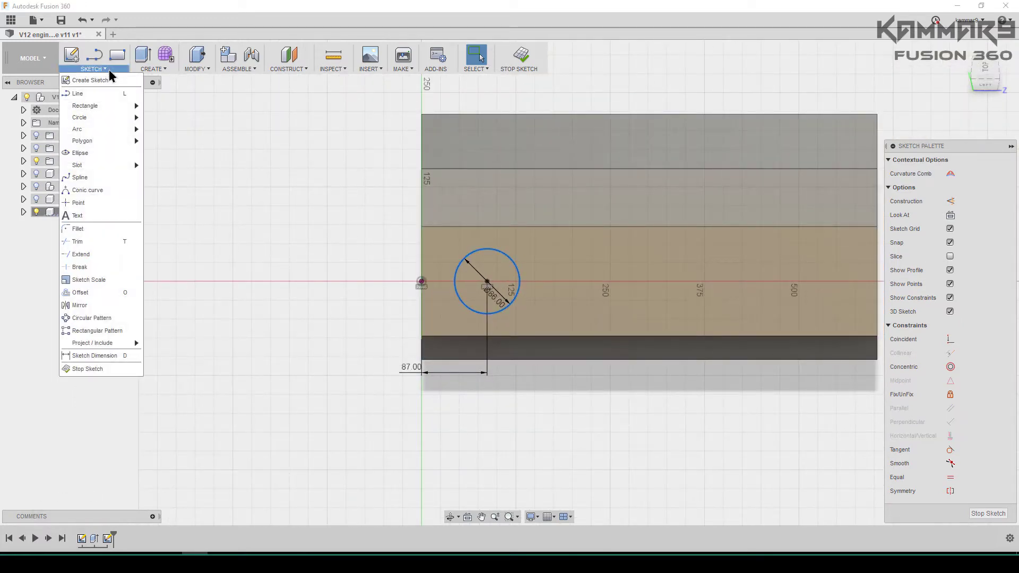
pyautogui.click(104, 330)
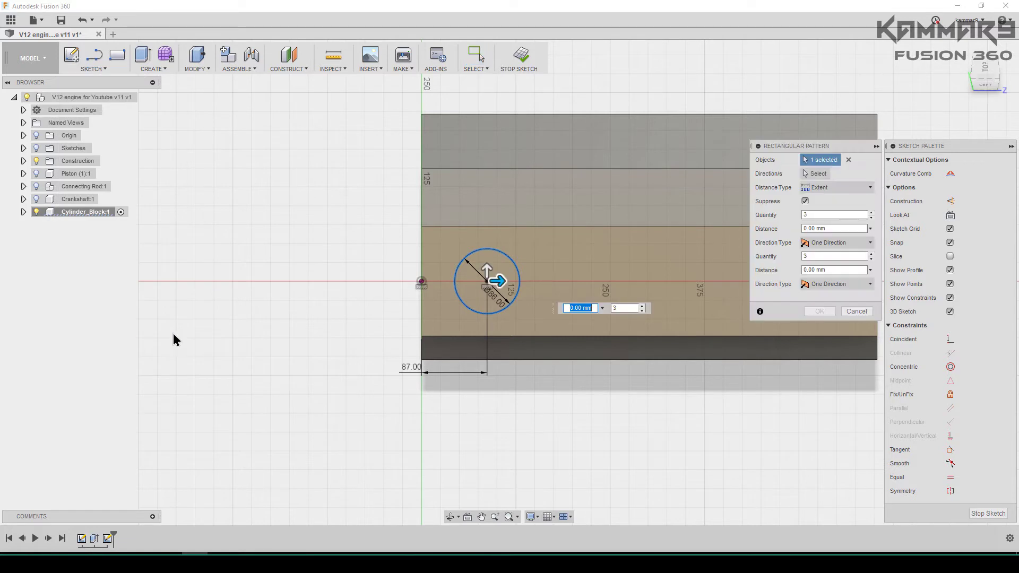
pyautogui.moveTo(514, 280); pyautogui.dragTo(590, 281)
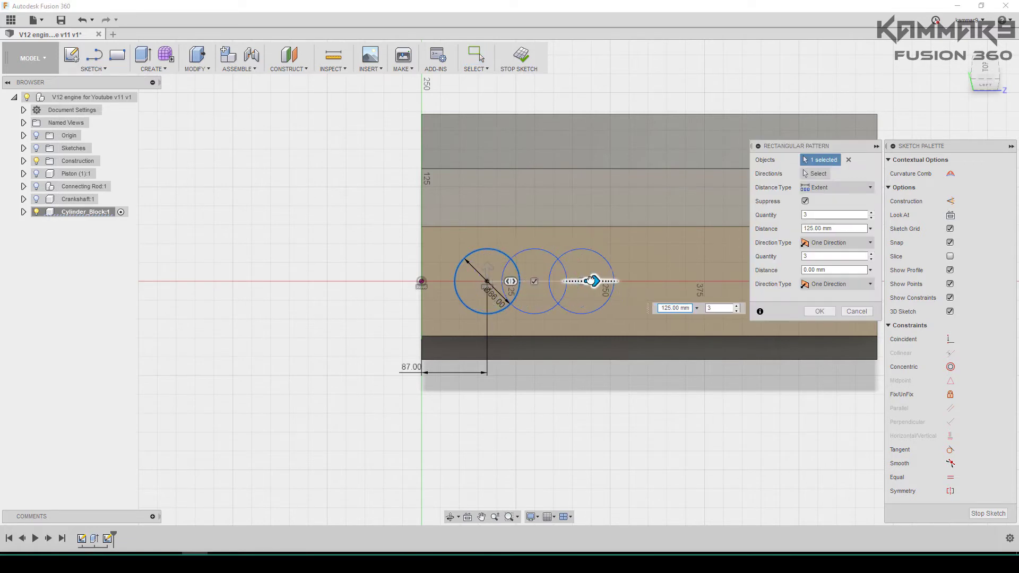
pyautogui.press('Tab')
pyautogui.click(817, 189)
pyautogui.click(826, 212)
pyautogui.moveTo(545, 282); pyautogui.dragTo(593, 282)
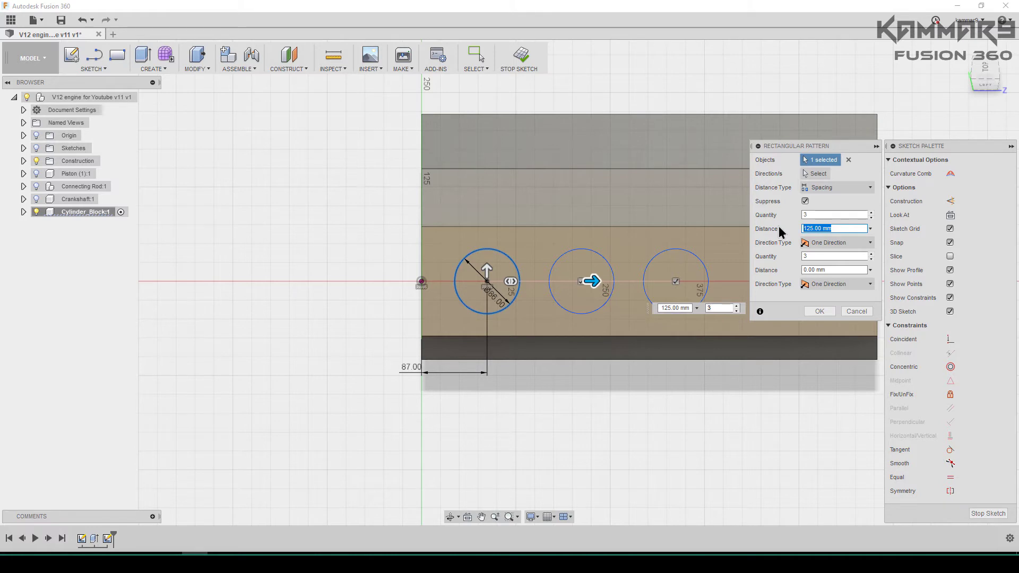
pyautogui.write('0')
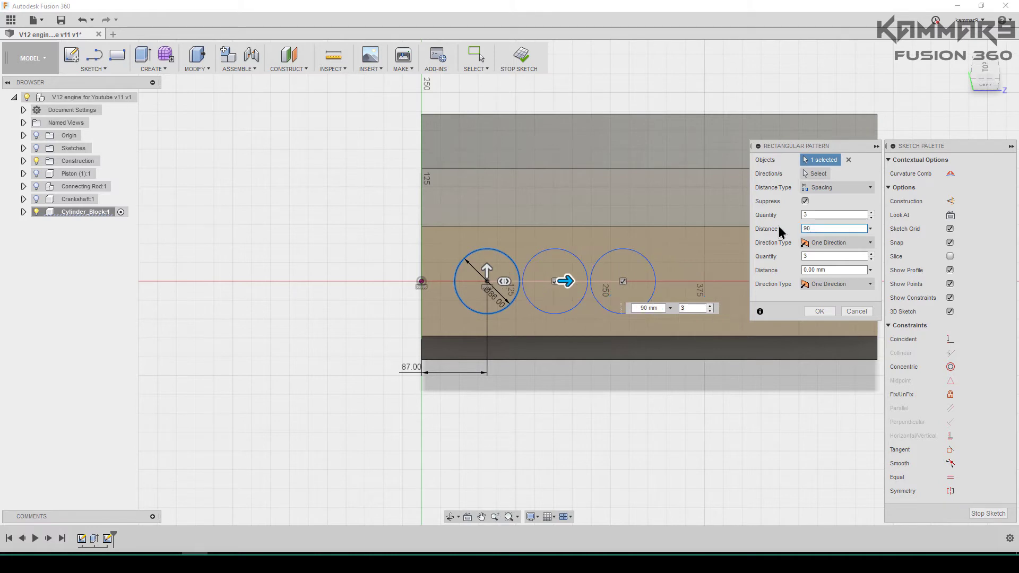
# - Set the circle pattern's quantity to 6 and create it
pyautogui.click(871, 213)
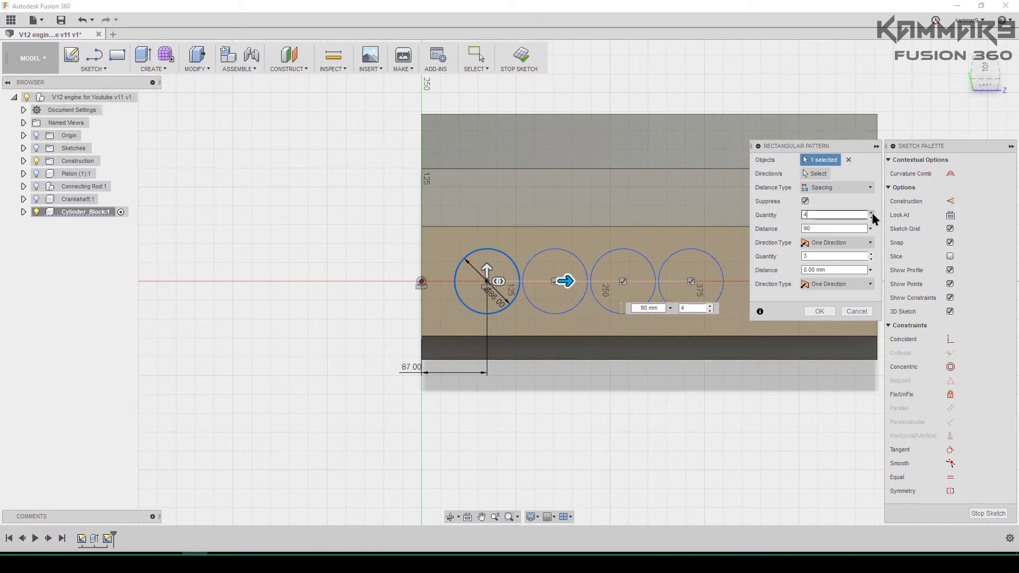
pyautogui.click(871, 214)
pyautogui.scroll(-2, 280, 220)
pyautogui.moveTo(280, 220); pyautogui.dragTo(240, 214, button='middle')
pyautogui.click(872, 213)
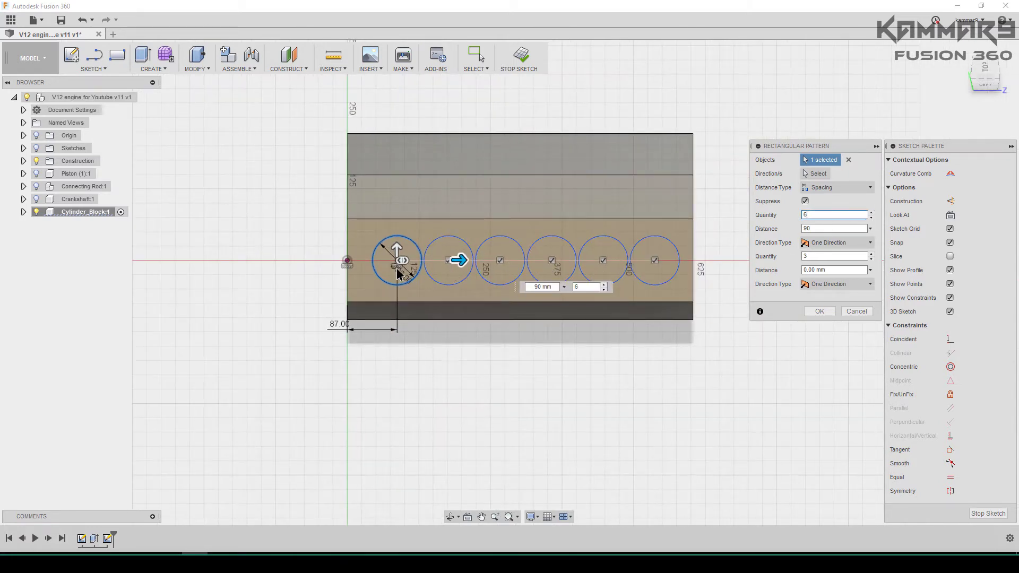
pyautogui.click(818, 312)
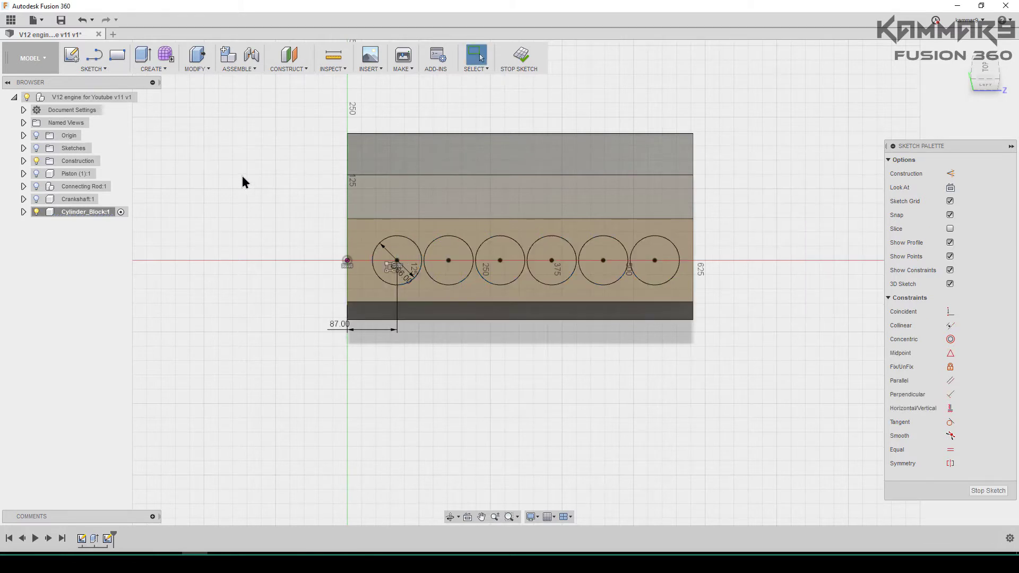
# - Cut all six patterned circles 154 mm deep into the block to form the first bank's cylinder bores
pyautogui.press('q')
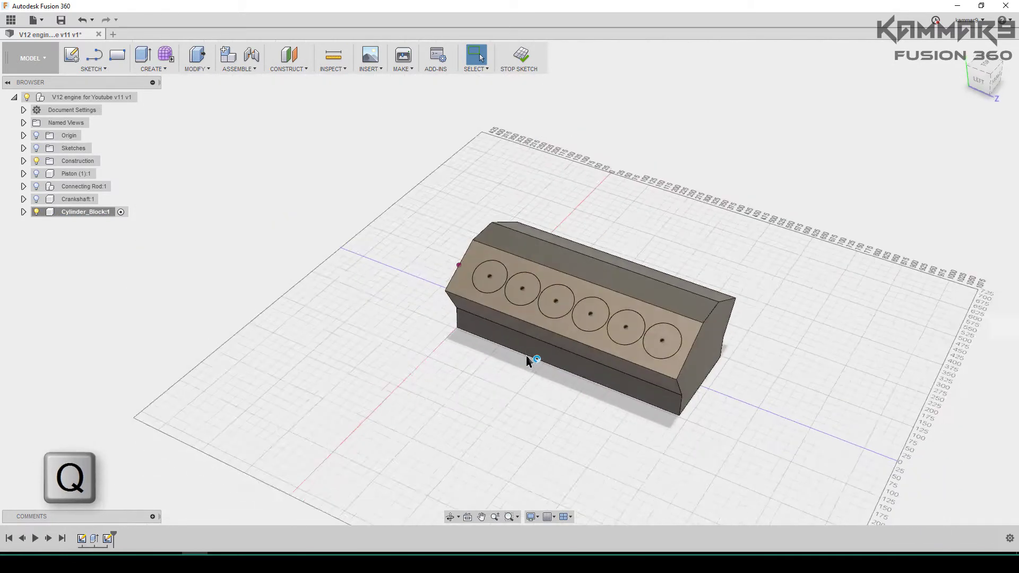
pyautogui.click(483, 277)
pyautogui.click(514, 286)
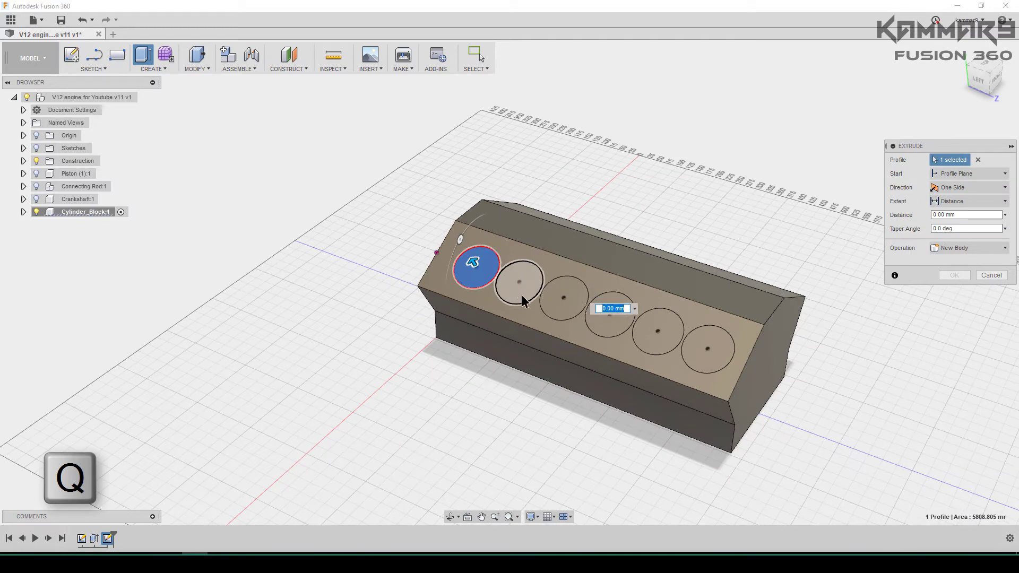
pyautogui.click(570, 308)
pyautogui.click(615, 320)
pyautogui.click(662, 337)
pyautogui.click(691, 358)
pyautogui.keyDown('shift'); pyautogui.moveTo(630, 363); pyautogui.dragTo(583, 371, button='middle'); pyautogui.keyUp('shift')
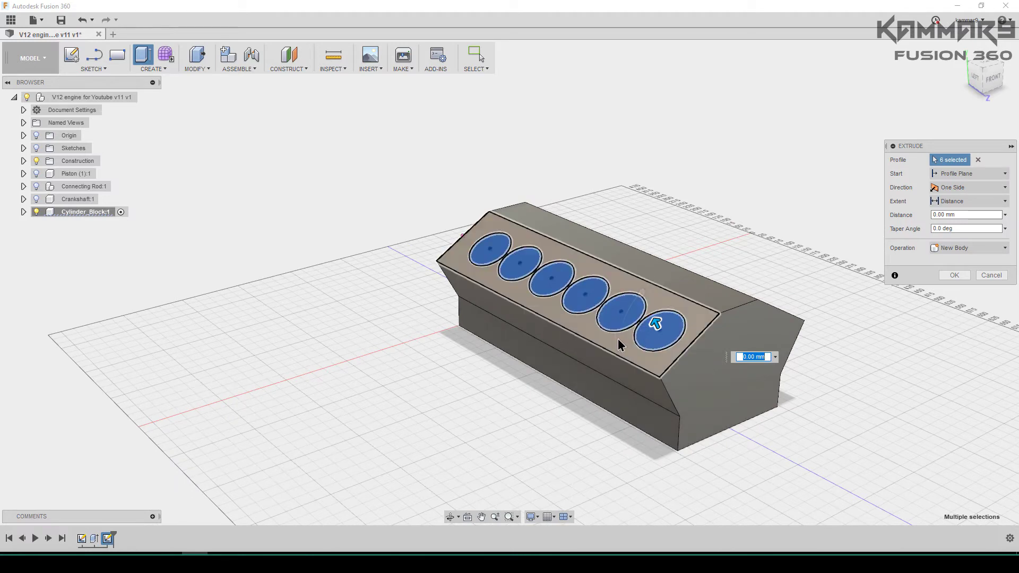
pyautogui.moveTo(656, 323); pyautogui.dragTo(668, 338)
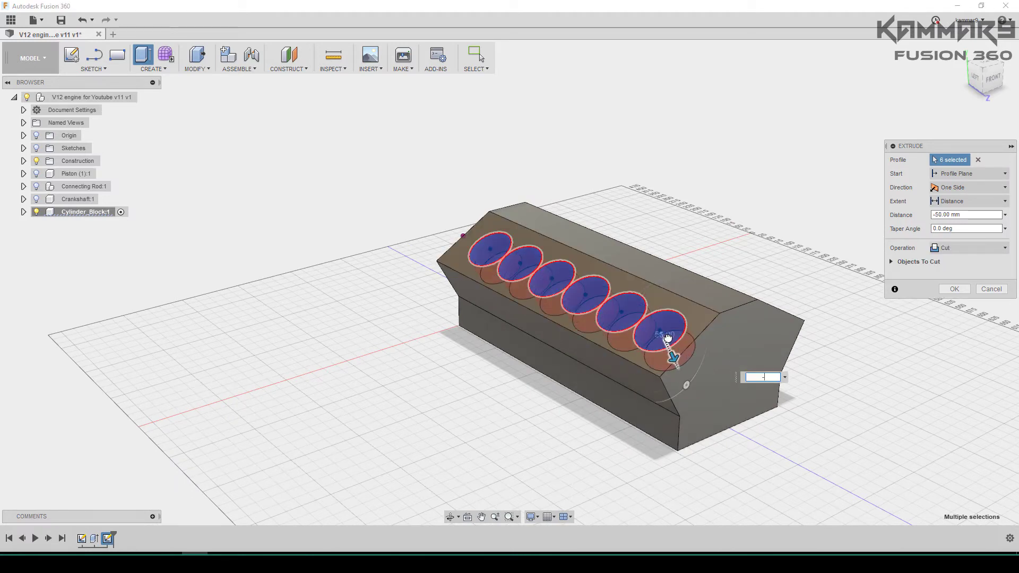
pyautogui.write('-154')
pyautogui.press('Return')
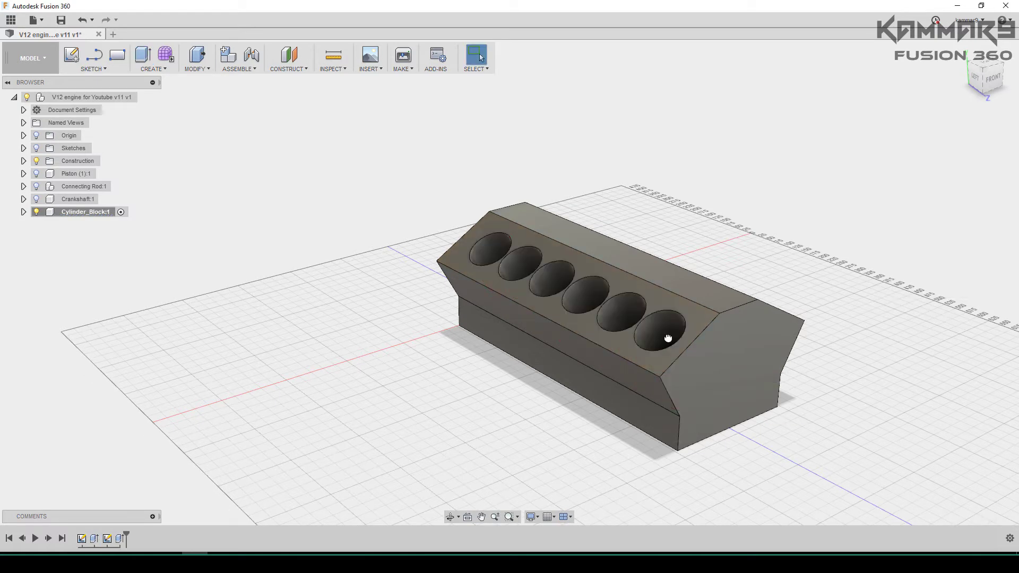
# - Sketch an 86 mm diameter circle on the opposite slanted face, near the origin end of the block
pyautogui.keyDown('shift'); pyautogui.moveTo(680, 332); pyautogui.dragTo(513, 260, button='middle'); pyautogui.keyUp('shift')
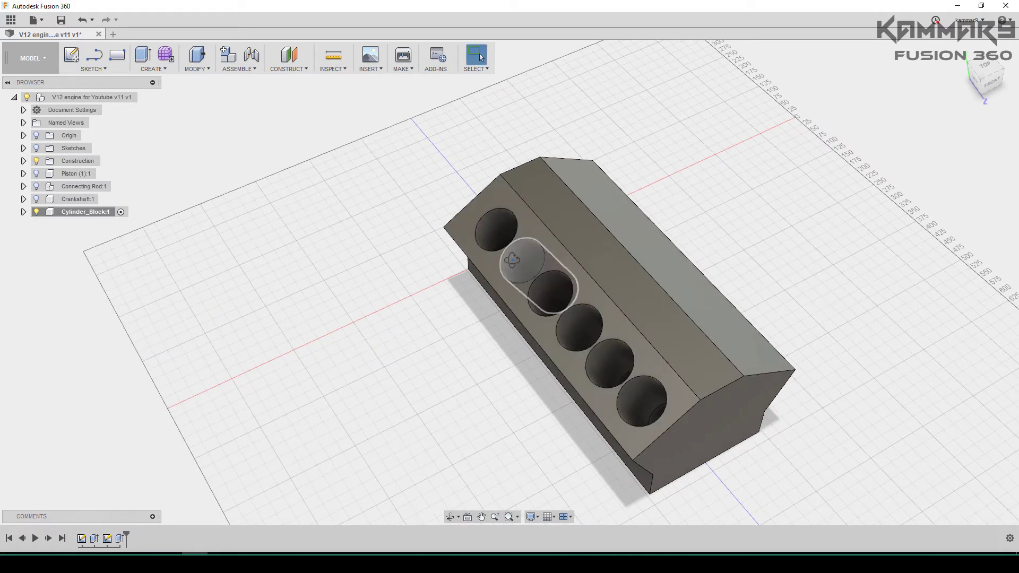
pyautogui.keyDown('shift'); pyautogui.moveTo(610, 335); pyautogui.dragTo(585, 311, button='middle'); pyautogui.keyUp('shift')
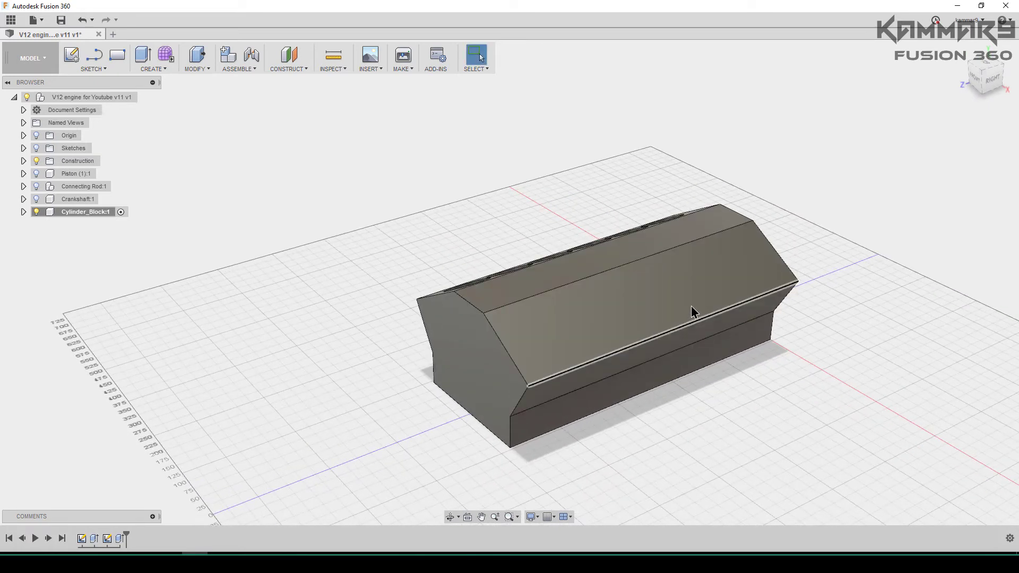
pyautogui.click(690, 275)
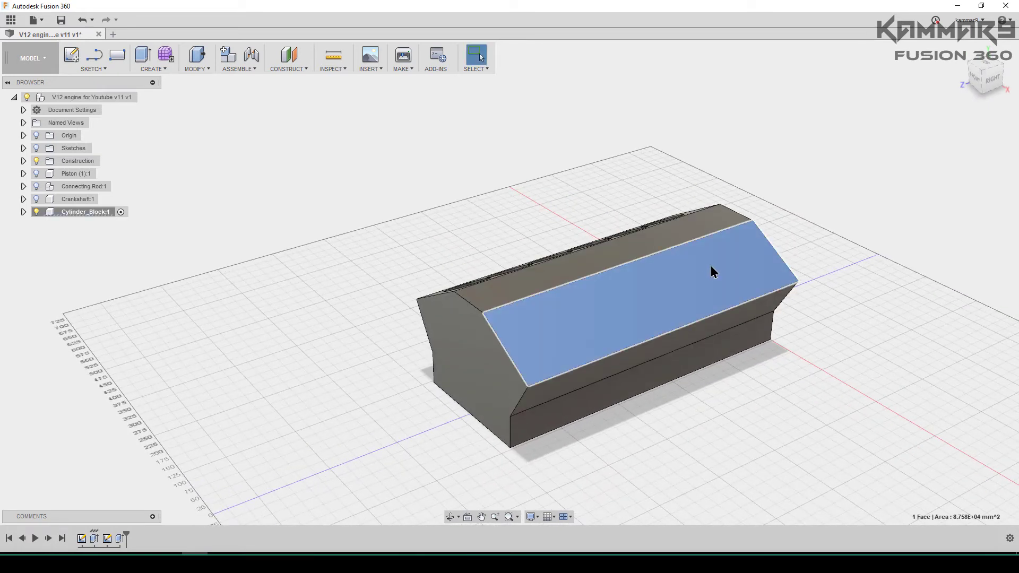
pyautogui.press('c')
pyautogui.scroll(1, 575, 288)
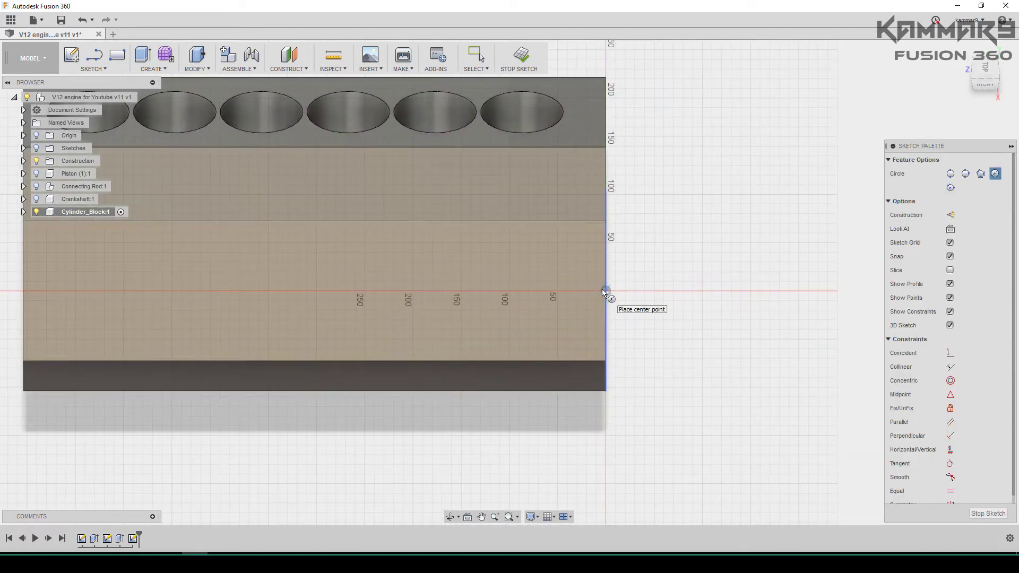
pyautogui.click(547, 291)
pyautogui.write('86')
pyautogui.press('Return')
# - Dimension the new circle's centre 67 mm from the block's end edge and align it horizontally with the sketch origin
pyautogui.press('d')
pyautogui.click(549, 290)
pyautogui.click(606, 310)
pyautogui.click(643, 316)
pyautogui.write('67')
pyautogui.press('Return')
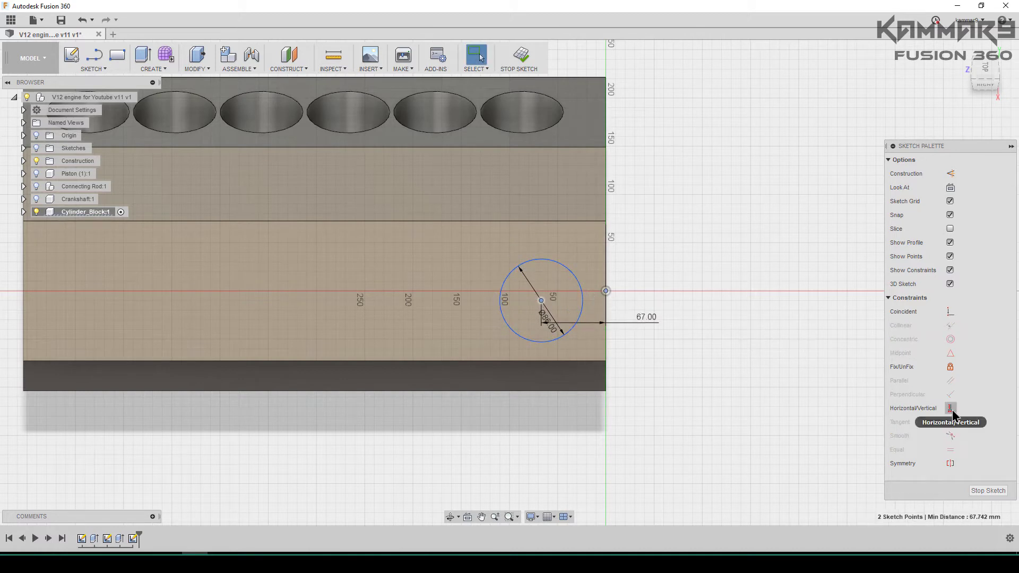
# - Pattern the circle along the block's length in a rectangular pattern of 6 with a spacing of -90 mm
pyautogui.scroll(-3, 603, 347)
pyautogui.click(603, 347)
pyautogui.click(93, 68)
pyautogui.click(90, 292)
pyautogui.moveTo(593, 316); pyautogui.dragTo(430, 316)
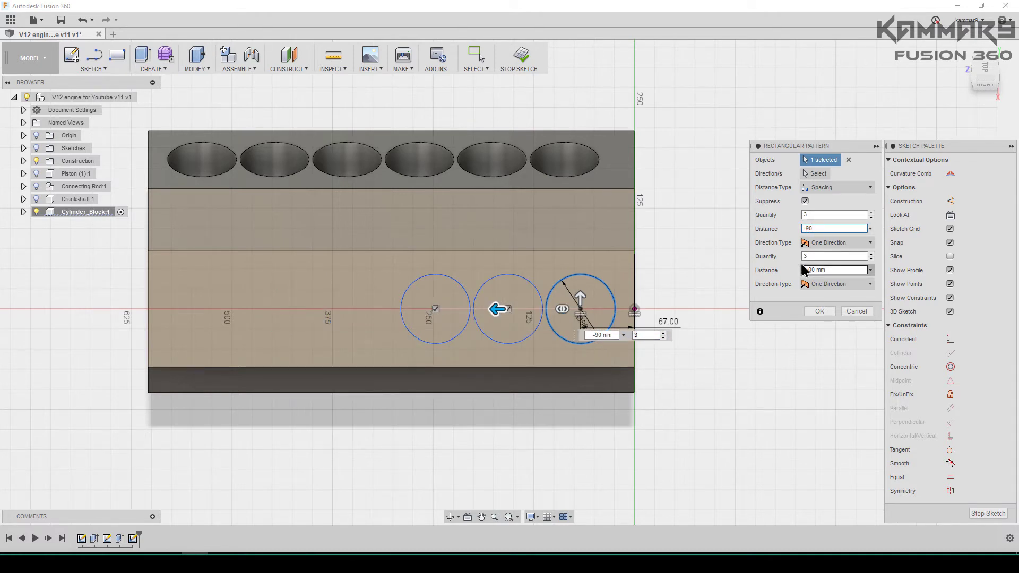
pyautogui.click(871, 213)
pyautogui.click(870, 212)
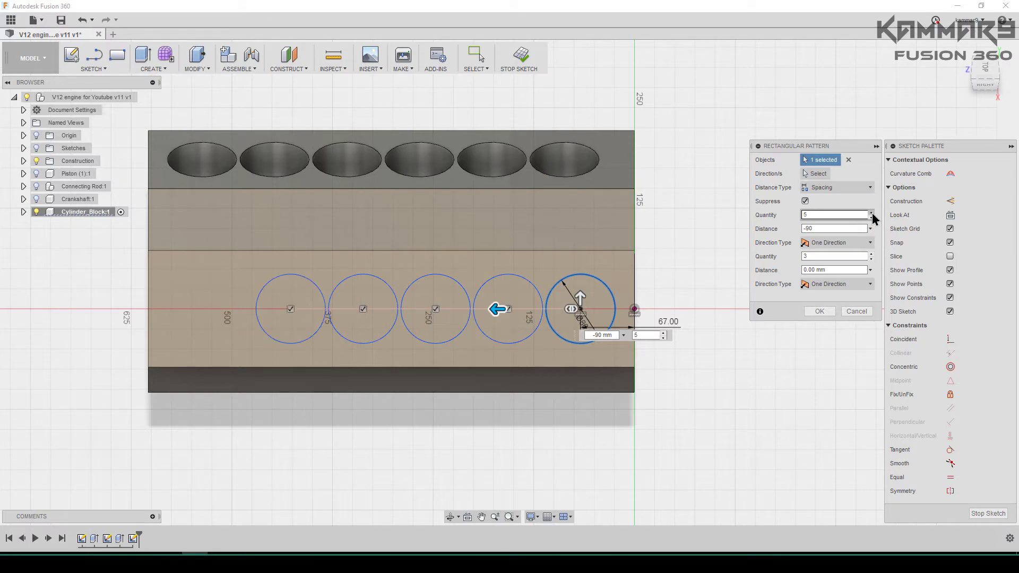
pyautogui.click(871, 212)
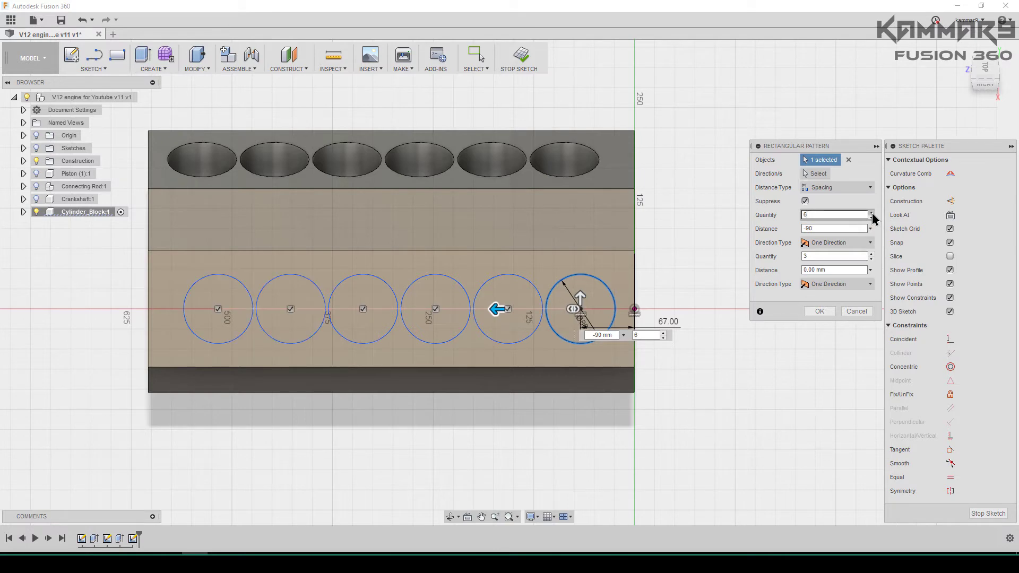
pyautogui.click(820, 311)
# - Cut all six patterned circles 154 mm deep into the block to form the second bank's cylinder bores
pyautogui.moveTo(390, 350)
pyautogui.keyDown('shift'); pyautogui.mouseDown(button='middle')
pyautogui.moveTo(442, 348)
pyautogui.moveTo(466, 364)
pyautogui.mouseUp(button='middle'); pyautogui.keyUp('shift')
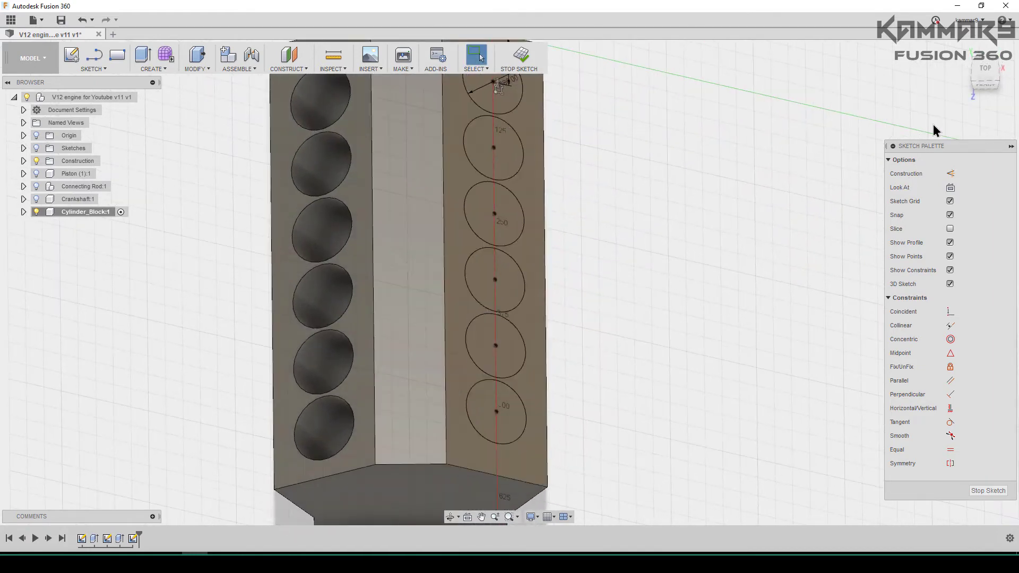
pyautogui.moveTo(519, 302)
pyautogui.keyDown('shift'); pyautogui.mouseDown(button='middle')
pyautogui.moveTo(467, 286)
pyautogui.moveTo(462, 261)
pyautogui.mouseUp(button='middle'); pyautogui.keyUp('shift')
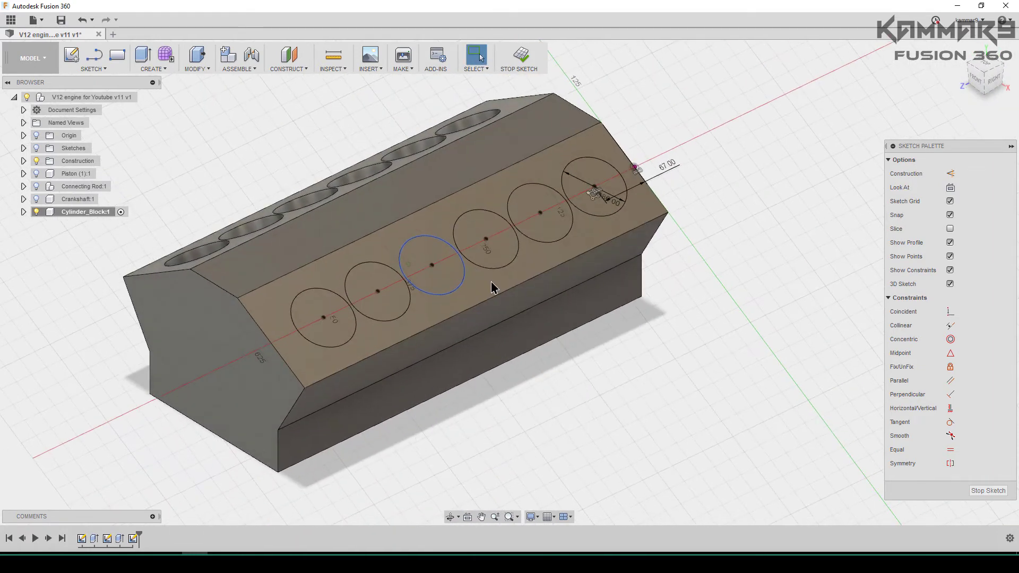
pyautogui.press('e')
pyautogui.press('e')
pyautogui.click(588, 201)
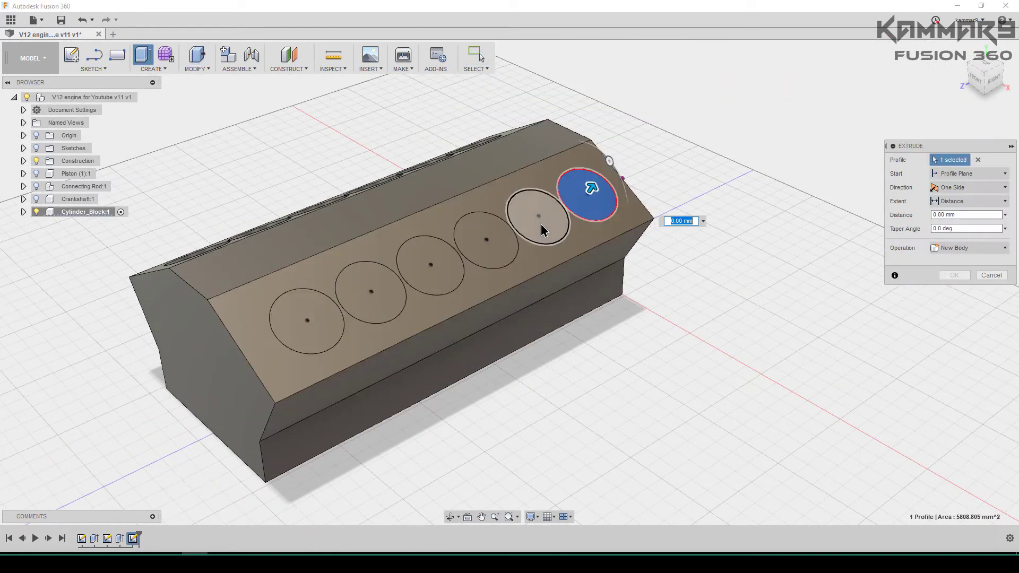
pyautogui.click(540, 223)
pyautogui.click(486, 251)
pyautogui.click(428, 268)
pyautogui.click(375, 294)
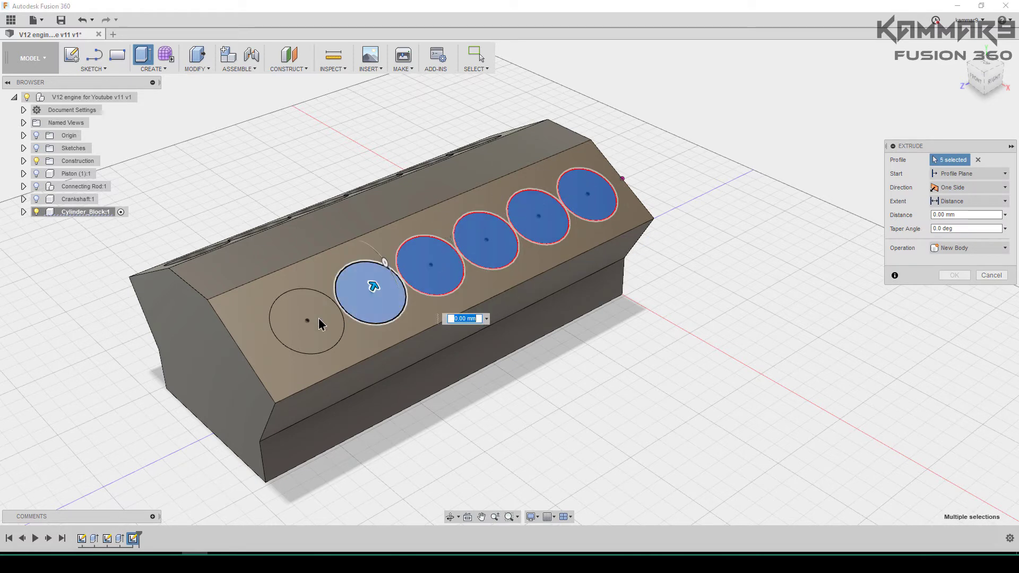
pyautogui.click(305, 328)
pyautogui.moveTo(310, 314); pyautogui.dragTo(296, 346)
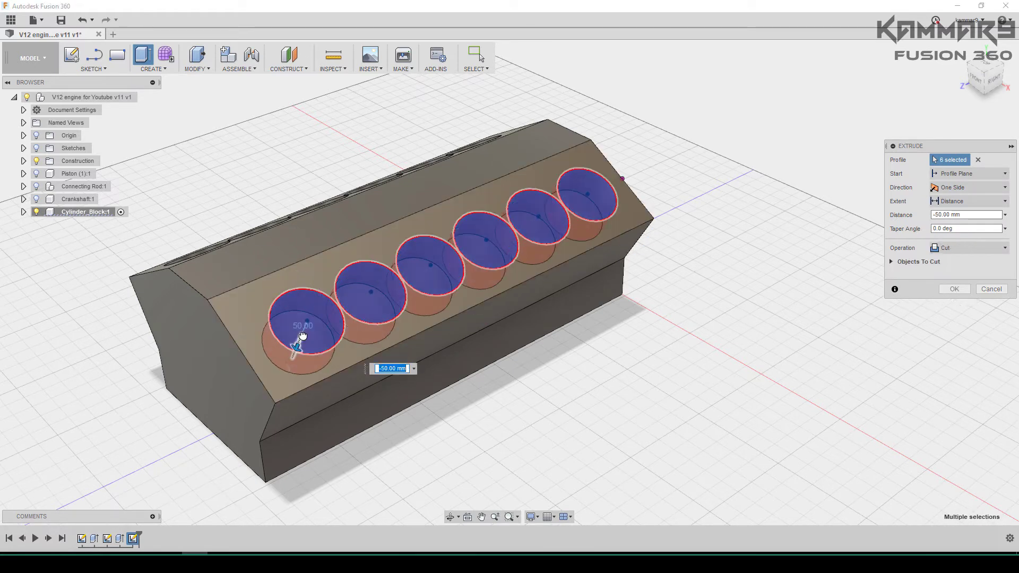
pyautogui.click(975, 215)
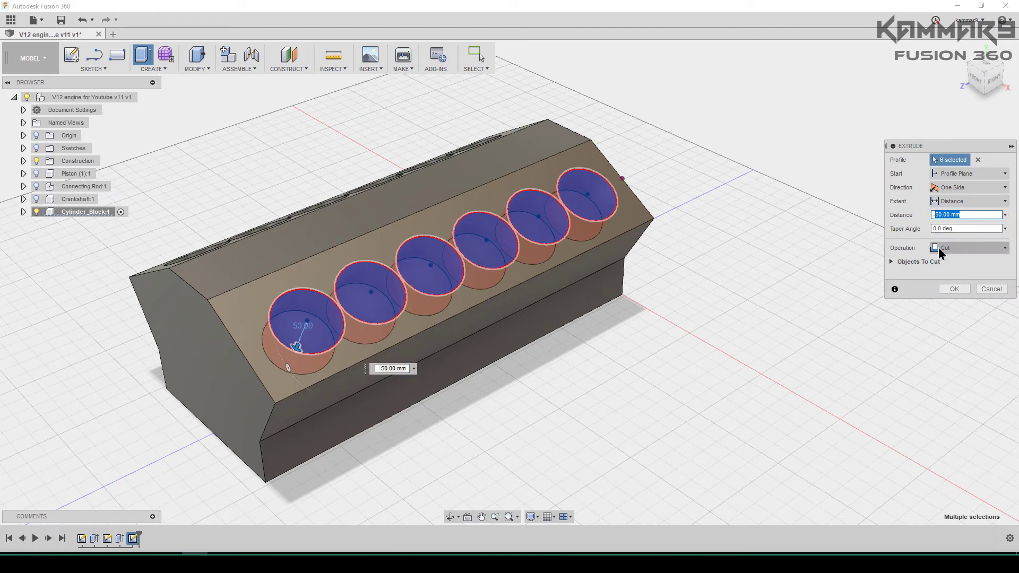
pyautogui.click(954, 288)
# - Start a new sketch on the first bank's slanted face, the one opposite the bores just cut
pyautogui.keyDown('shift'); pyautogui.moveTo(423, 359); pyautogui.dragTo(483, 345, button='middle'); pyautogui.keyUp('shift')
pyautogui.click(986, 70)
pyautogui.scroll(-3, 610, 265)
pyautogui.keyDown('shift'); pyautogui.moveTo(473, 162); pyautogui.dragTo(664, 289, button='middle'); pyautogui.keyUp('shift')
pyautogui.scroll(-3, 664, 286)
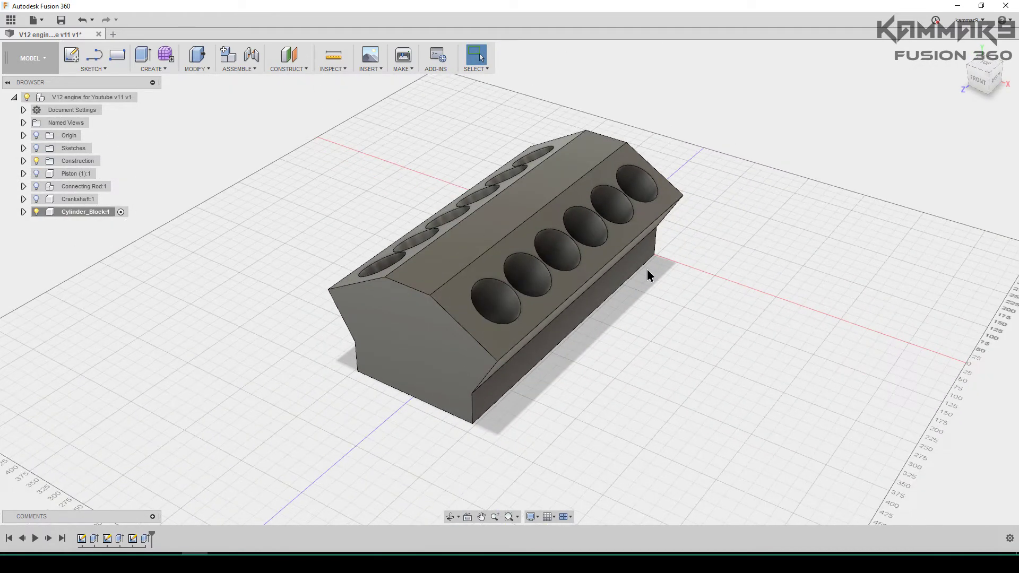
pyautogui.keyDown('shift'); pyautogui.moveTo(578, 291); pyautogui.dragTo(857, 222, button='middle'); pyautogui.keyUp('shift')
pyautogui.scroll(3, 486, 151)
pyautogui.click(485, 154)
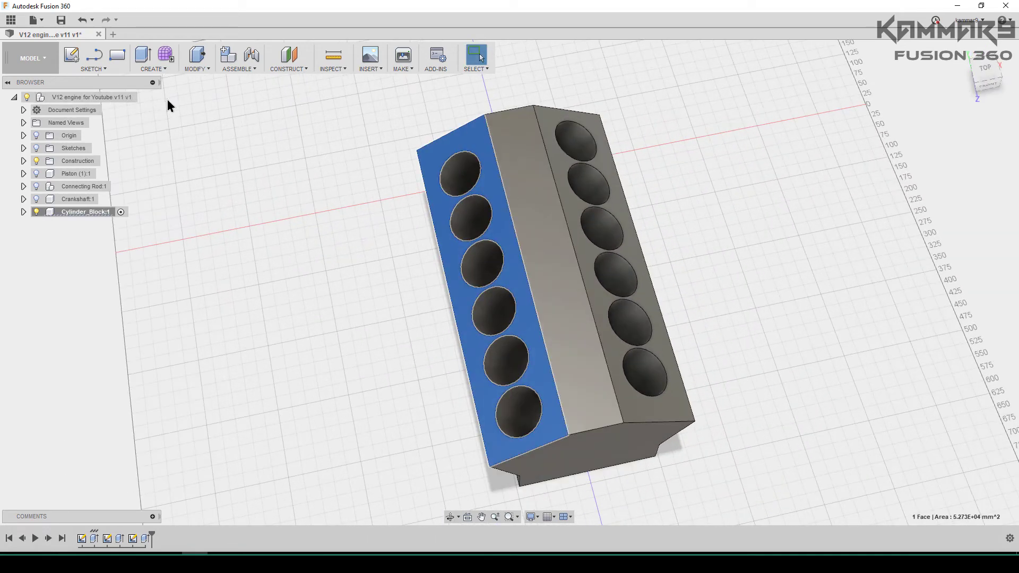
pyautogui.press('c')
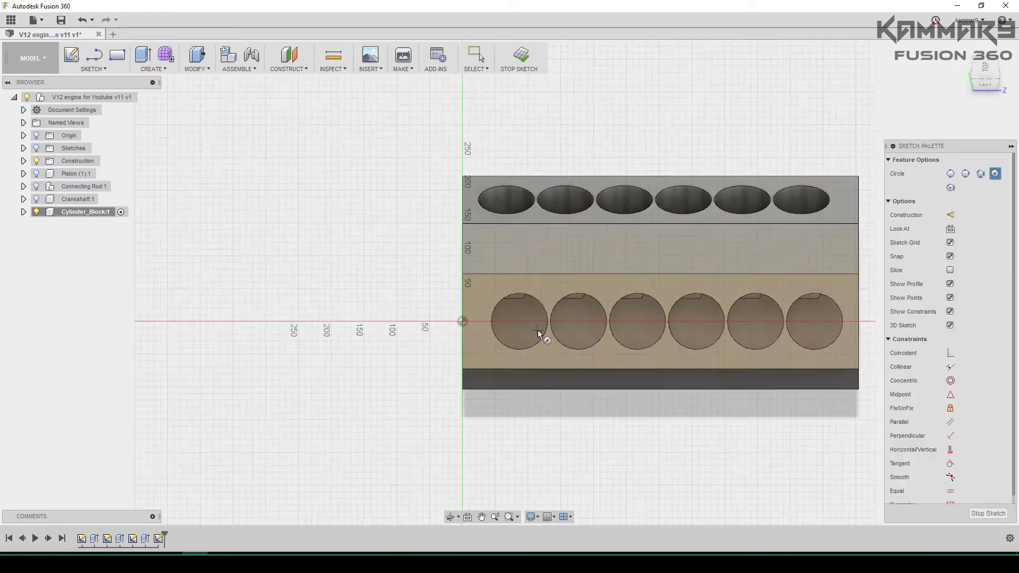
# - Offset the edge of the bore nearest the sketch origin outward by 2 mm
pyautogui.scroll(4, 499, 314)
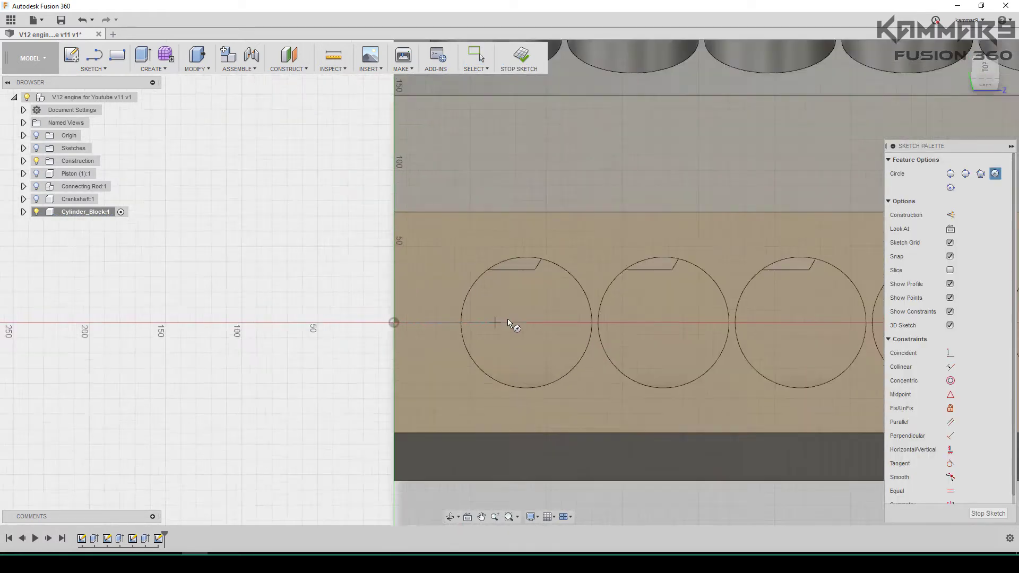
pyautogui.click(564, 256)
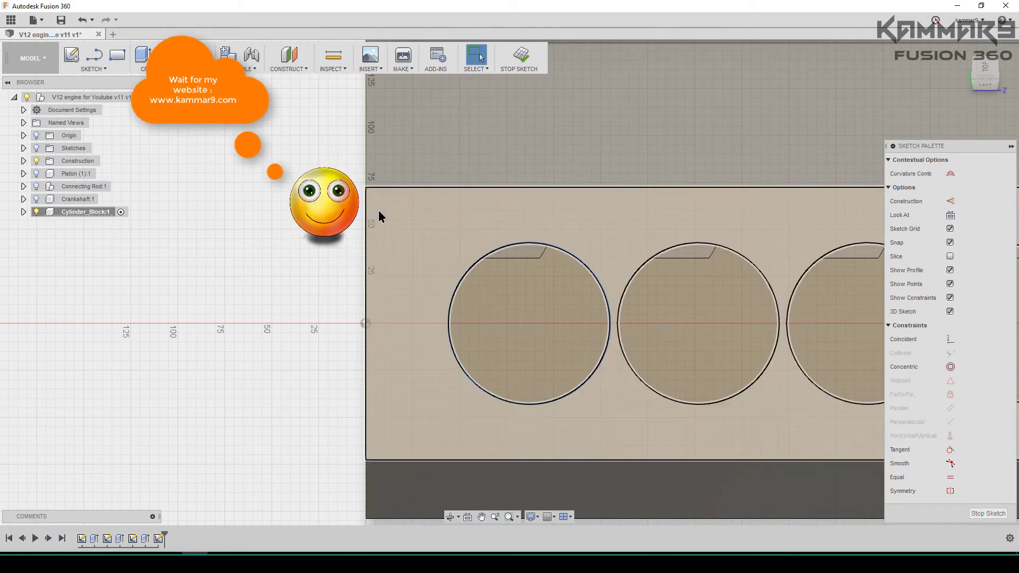
pyautogui.press('o')
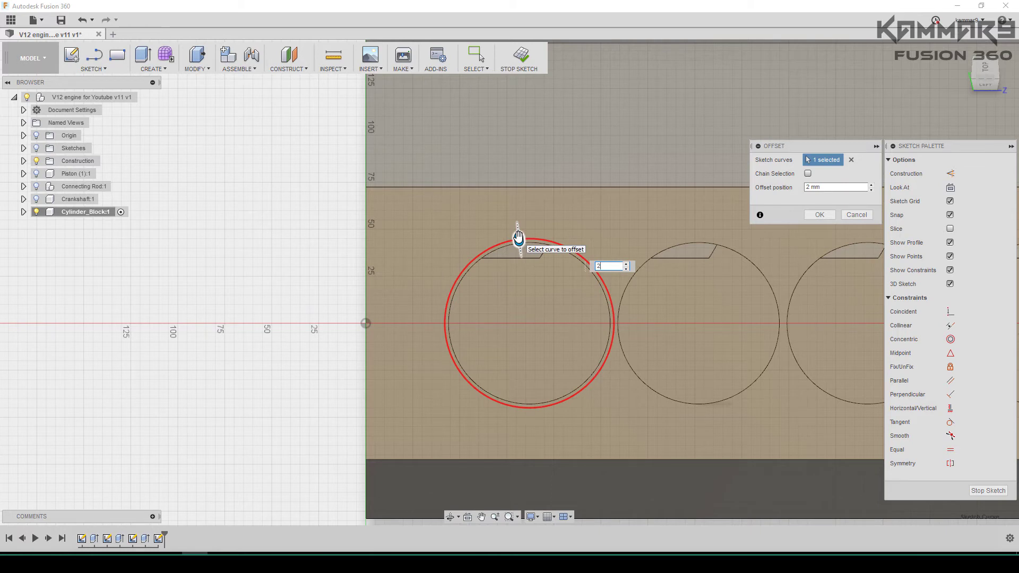
pyautogui.press('Return')
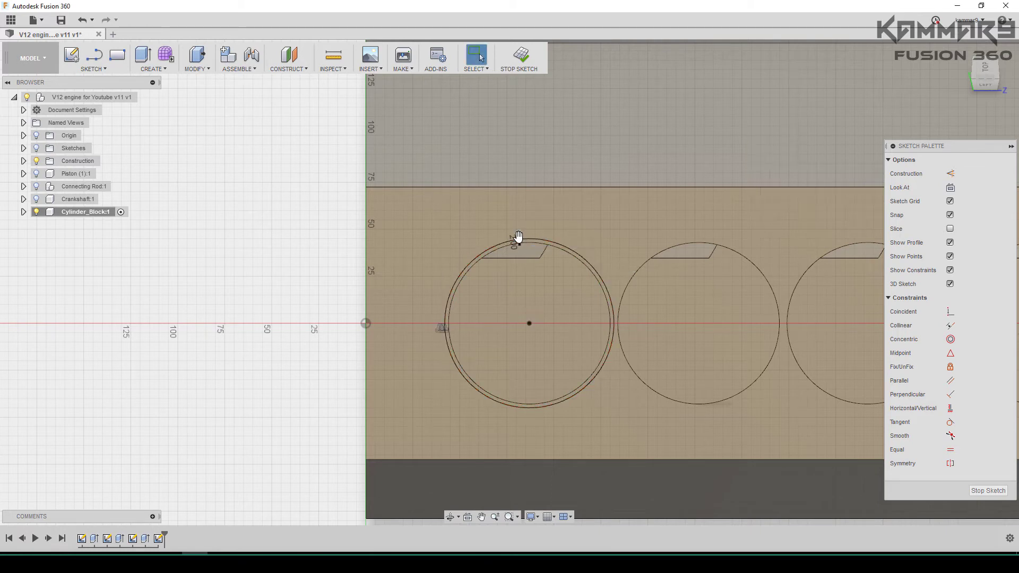
# - Pattern the offset circle along the block's length in a rectangular pattern of 6 with a spacing of 90 mm
pyautogui.scroll(-5, 286, 250)
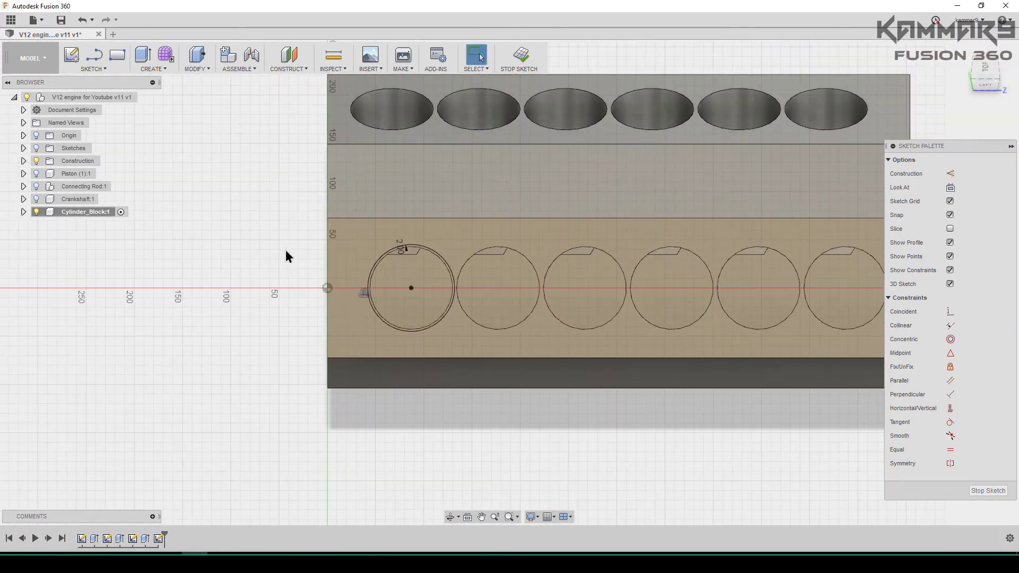
pyautogui.scroll(5, 417, 292)
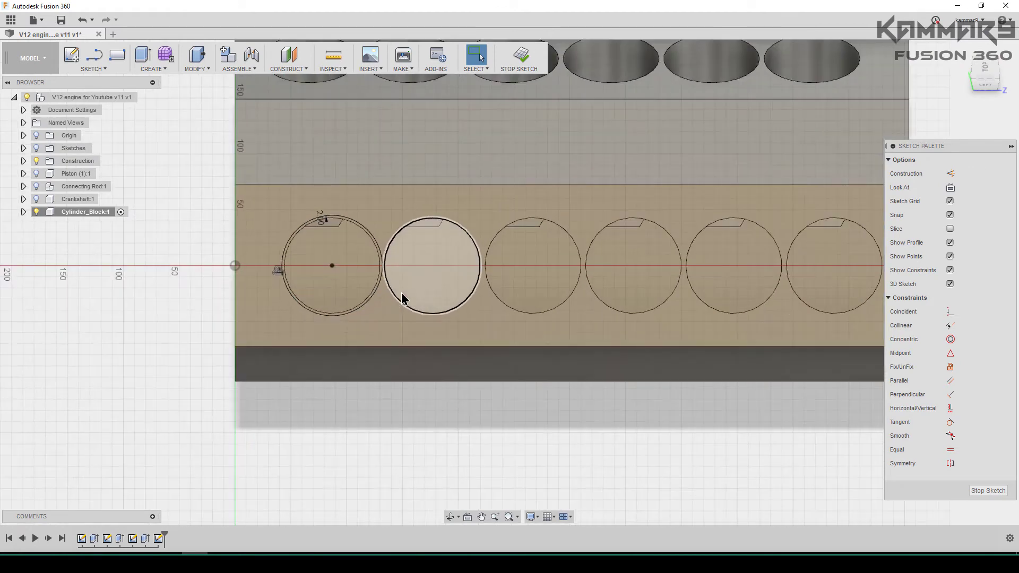
pyautogui.click(365, 299)
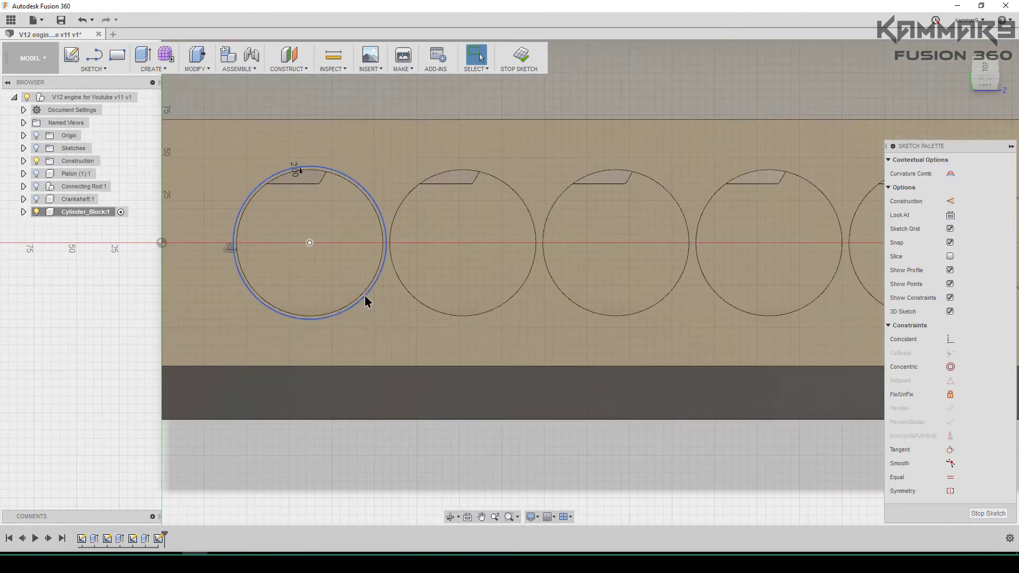
pyautogui.click(105, 69)
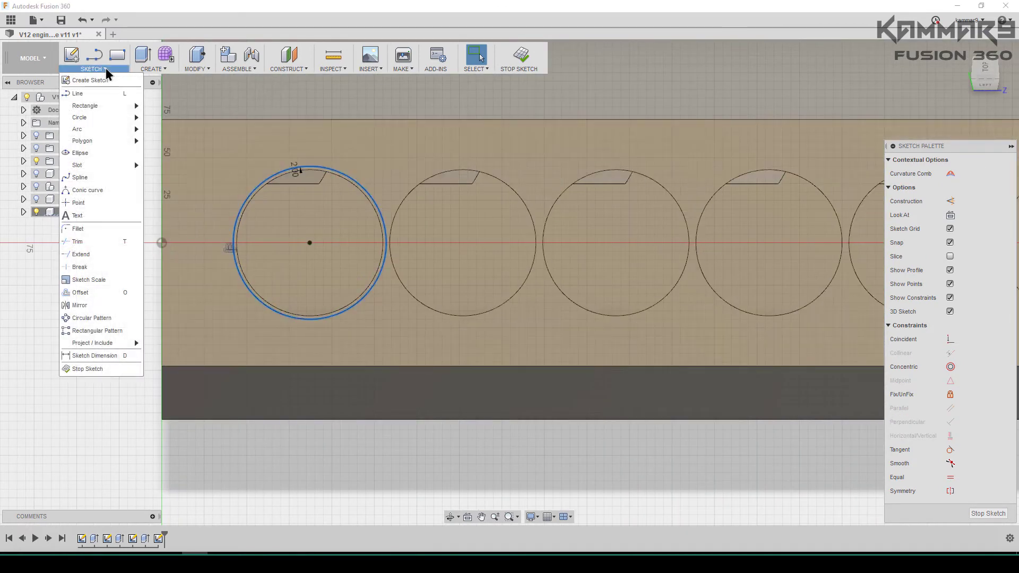
pyautogui.click(88, 330)
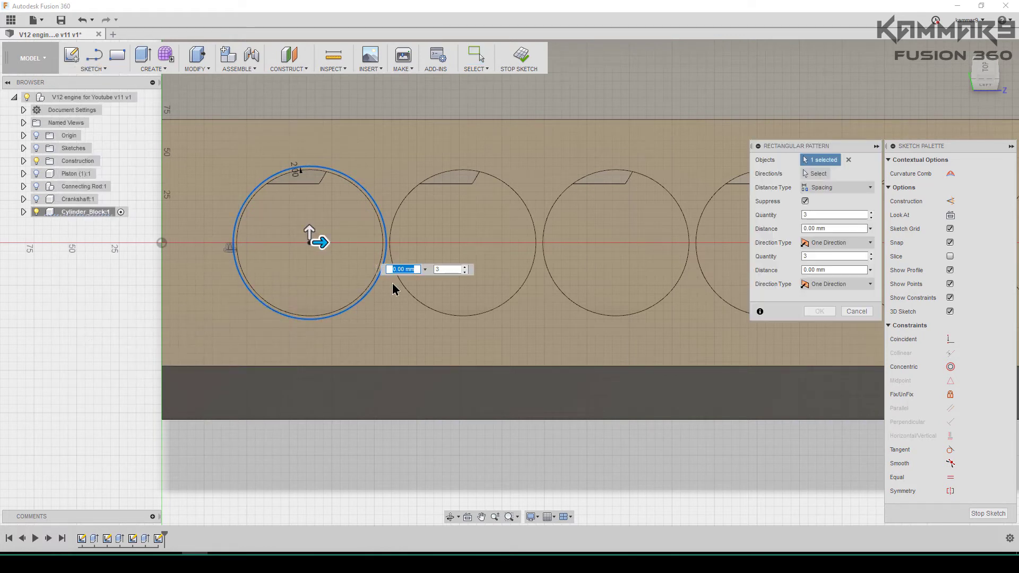
pyautogui.write('90')
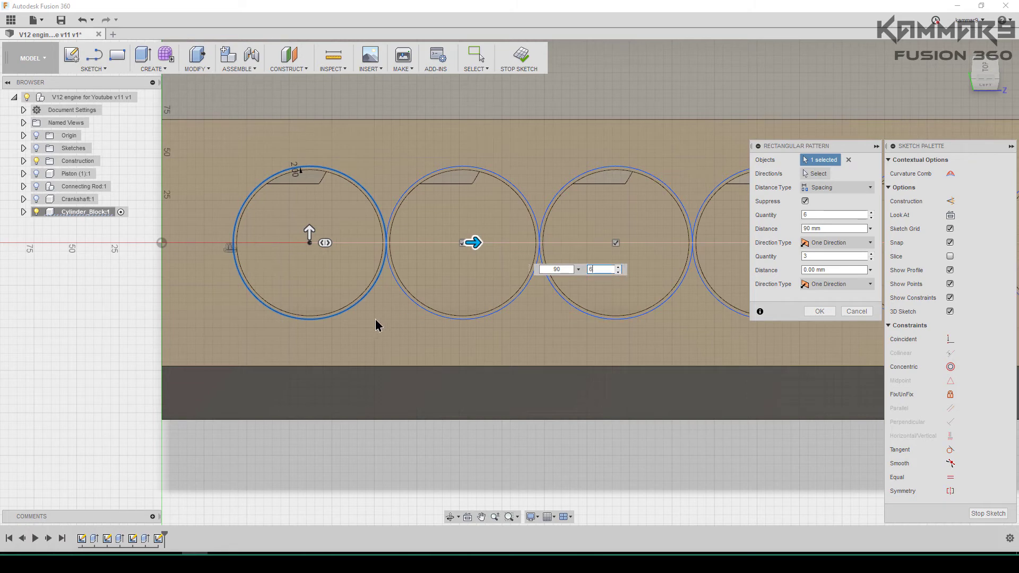
pyautogui.scroll(-3, 376, 325)
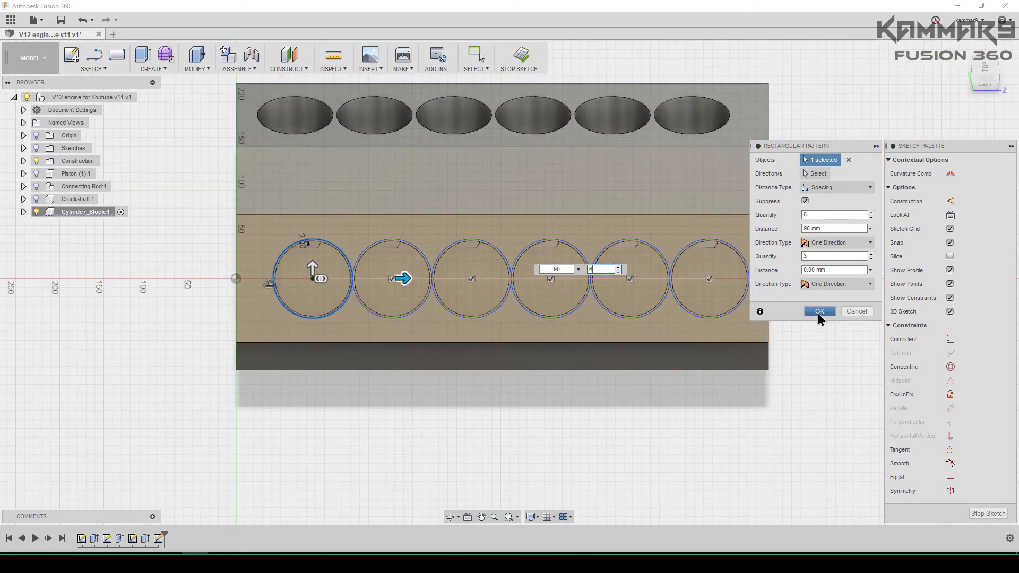
pyautogui.click(818, 311)
# - Draw a straight line from the first bore circle's centre to the sixth circle's centre
pyautogui.scroll(2, 360, 271)
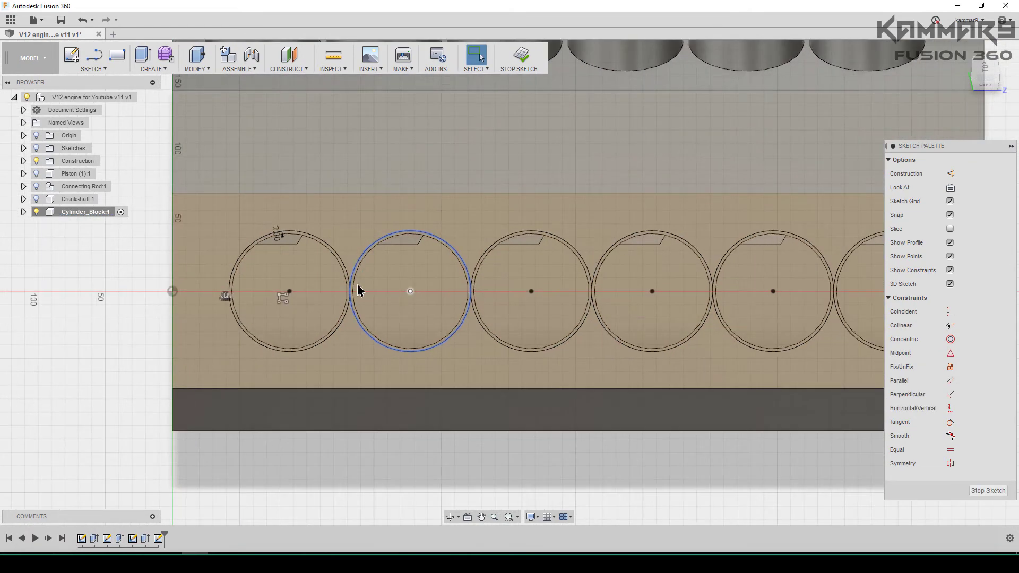
pyautogui.scroll(1, 337, 306)
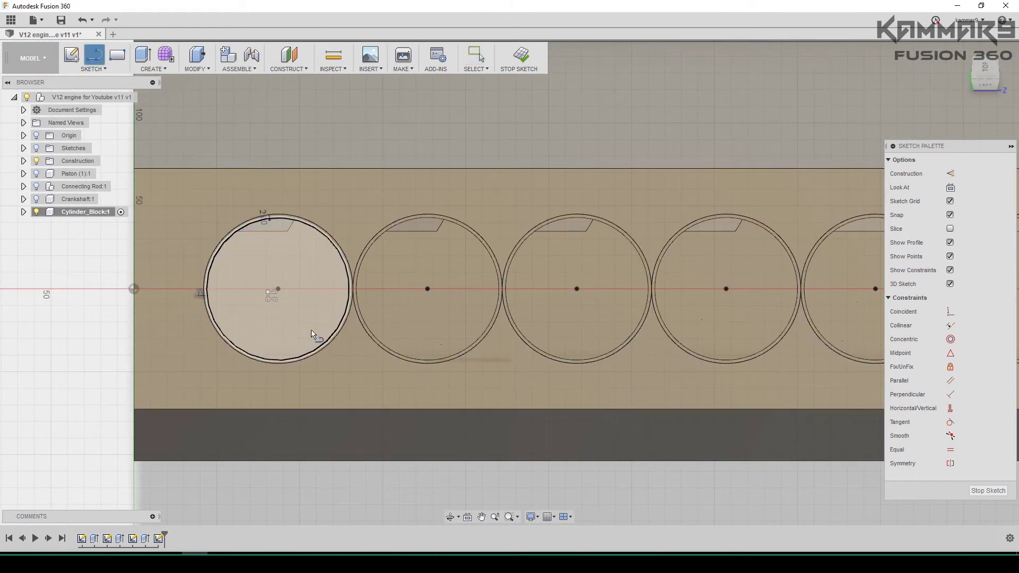
pyautogui.click(279, 289)
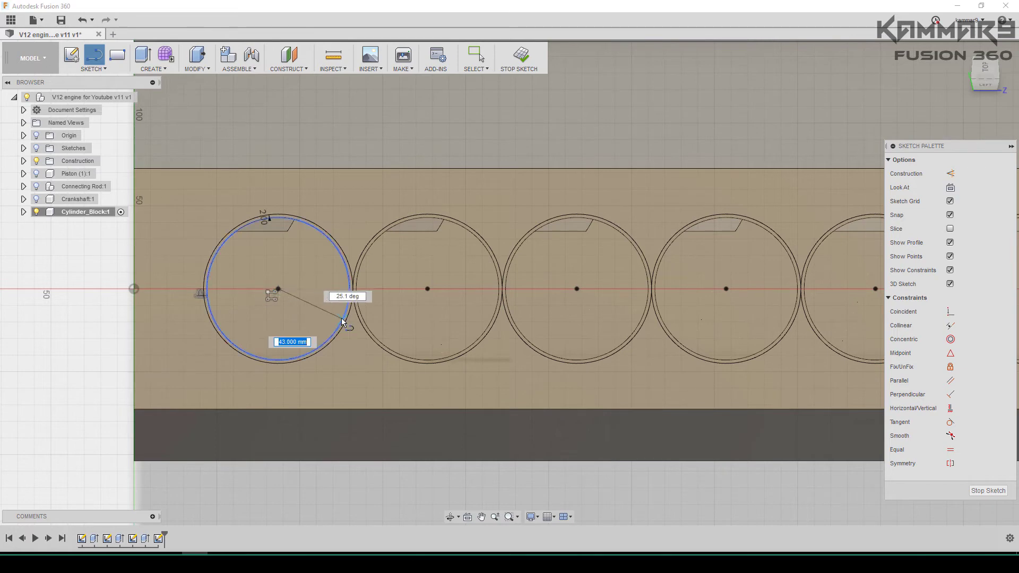
pyautogui.scroll(-3, 342, 318)
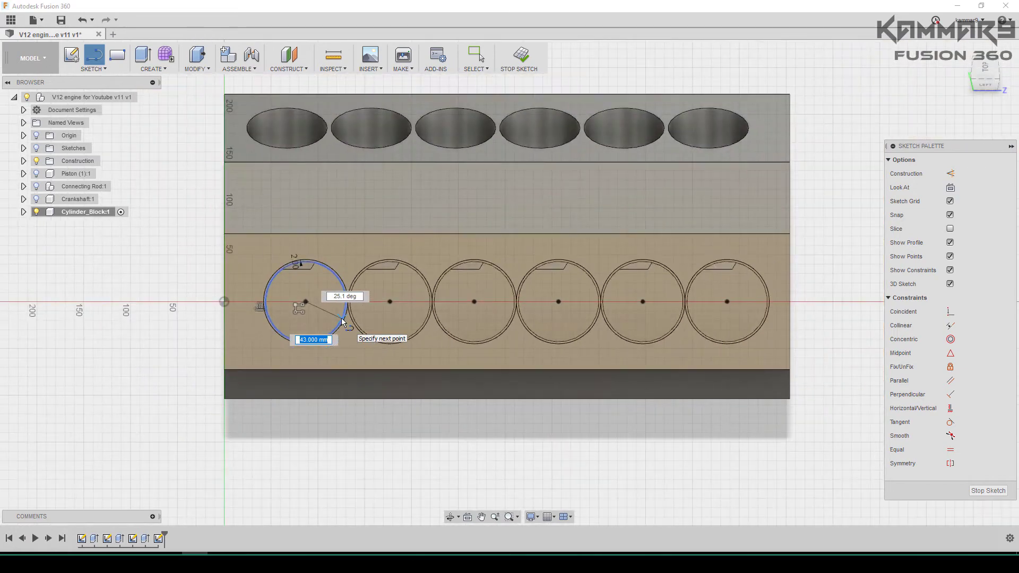
pyautogui.click(727, 302)
pyautogui.press('Escape')
# - Offset the centre line by 10 mm to each side to get two parallel lines across the bores
pyautogui.scroll(2, 410, 314)
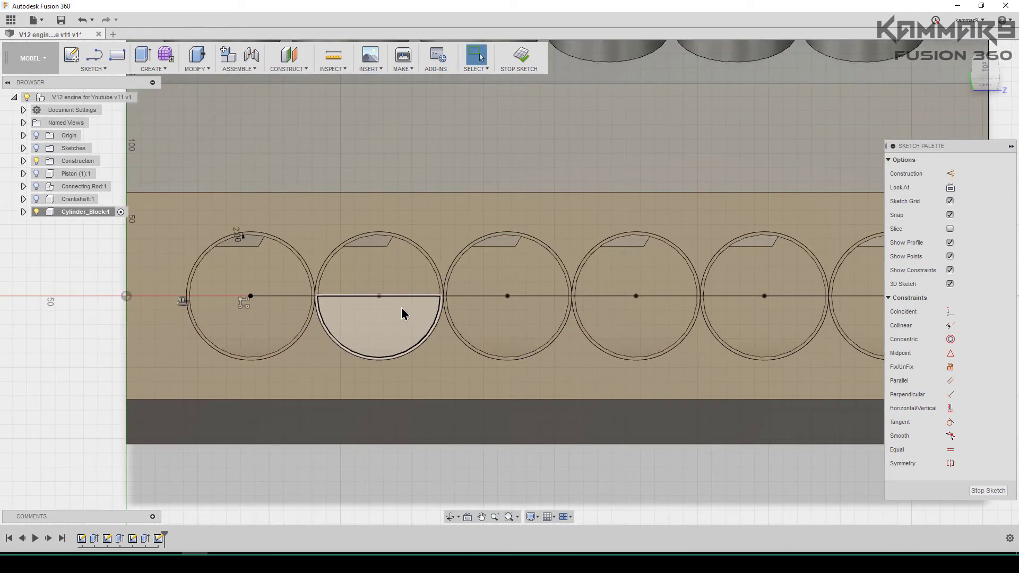
pyautogui.click(294, 297)
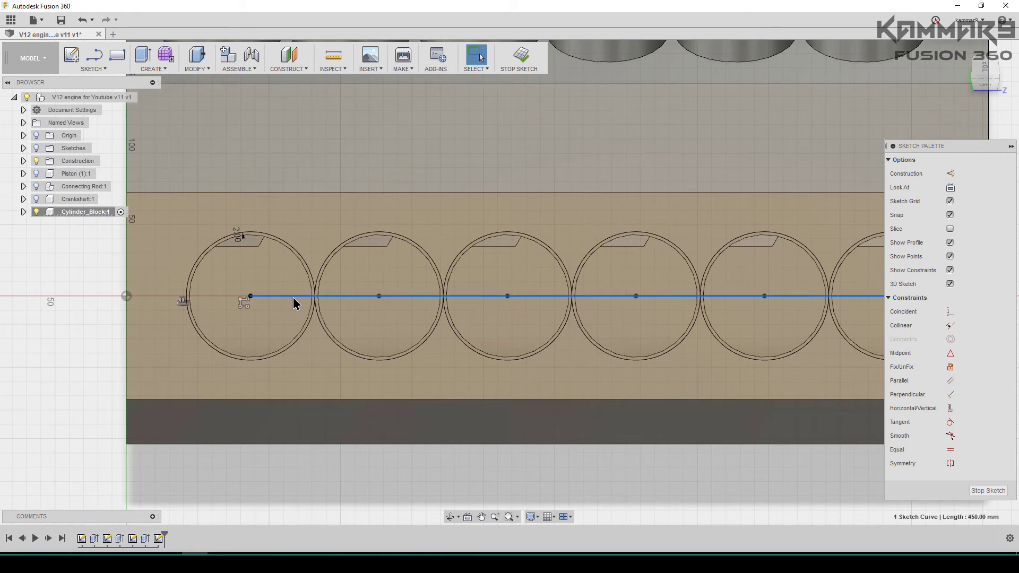
pyautogui.press('o')
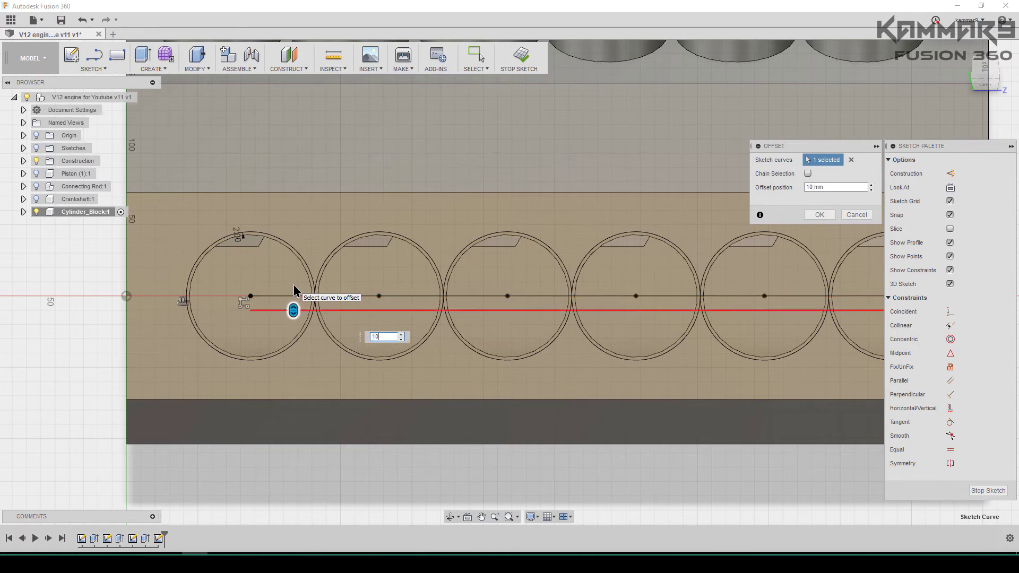
pyautogui.press('Return')
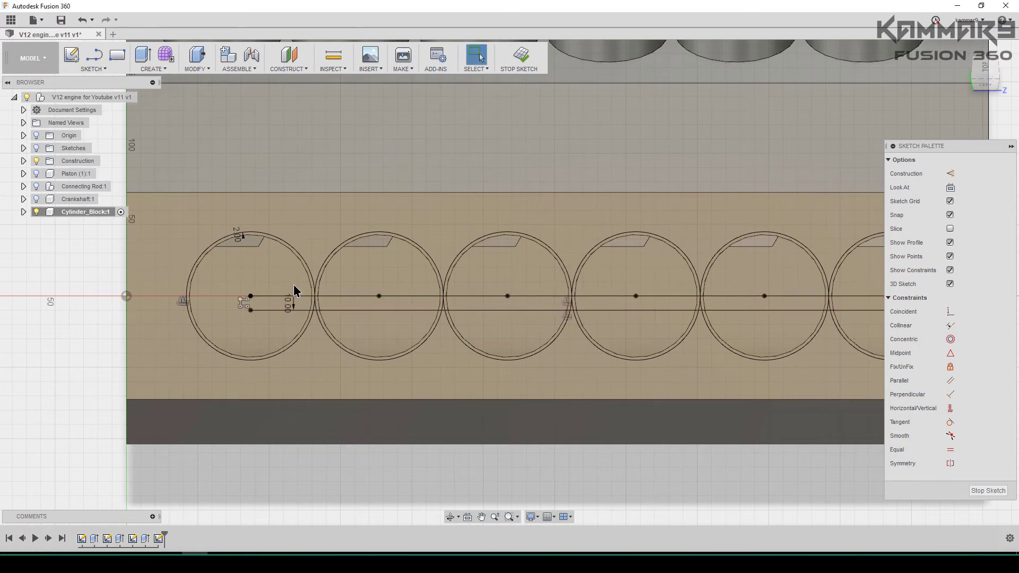
pyautogui.click(298, 296)
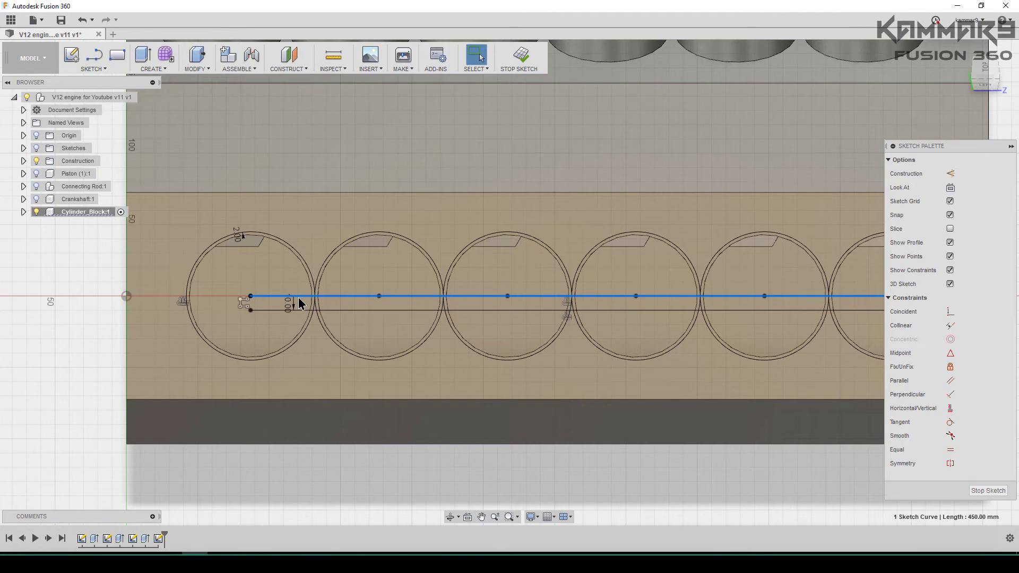
pyautogui.press('o')
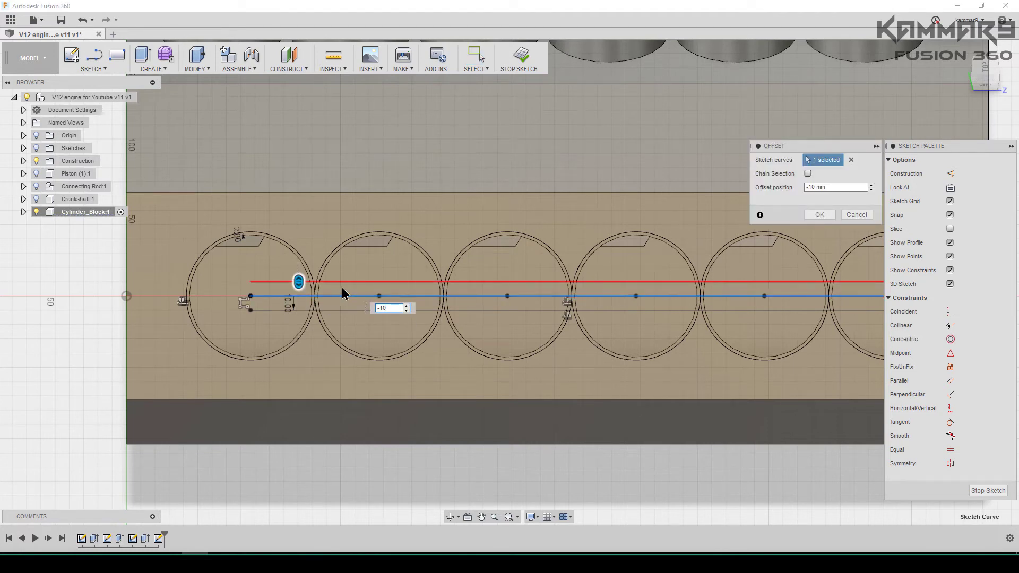
pyautogui.press('Return')
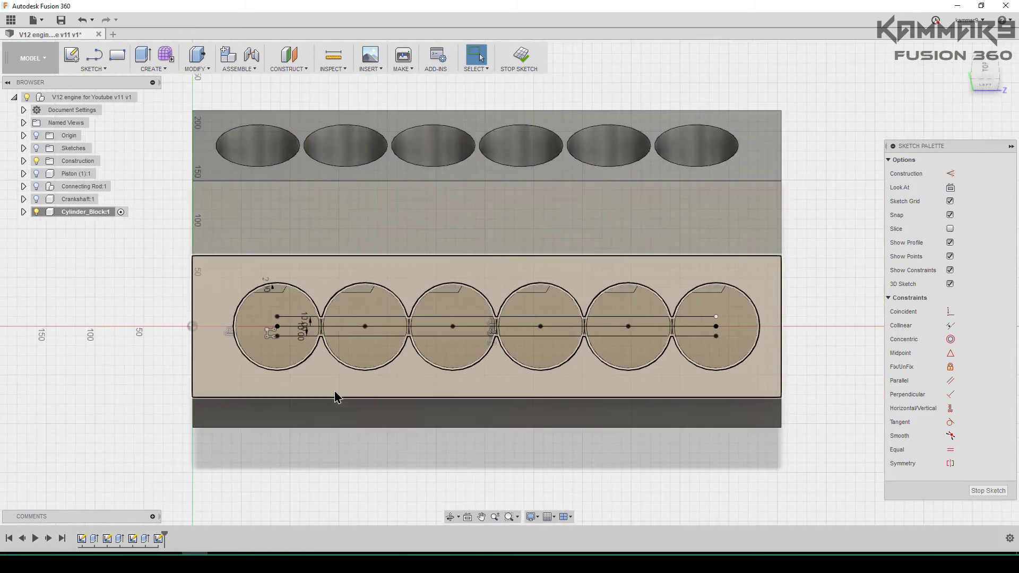
# - Begin a Press Pull extrusion with the three ring profile pieces around the first bore of the sketched bank face
pyautogui.scroll(-2, 334, 398)
pyautogui.keyDown('shift'); pyautogui.moveTo(421, 351); pyautogui.dragTo(276, 258, button='middle'); pyautogui.keyUp('shift')
pyautogui.scroll(3, 233, 199)
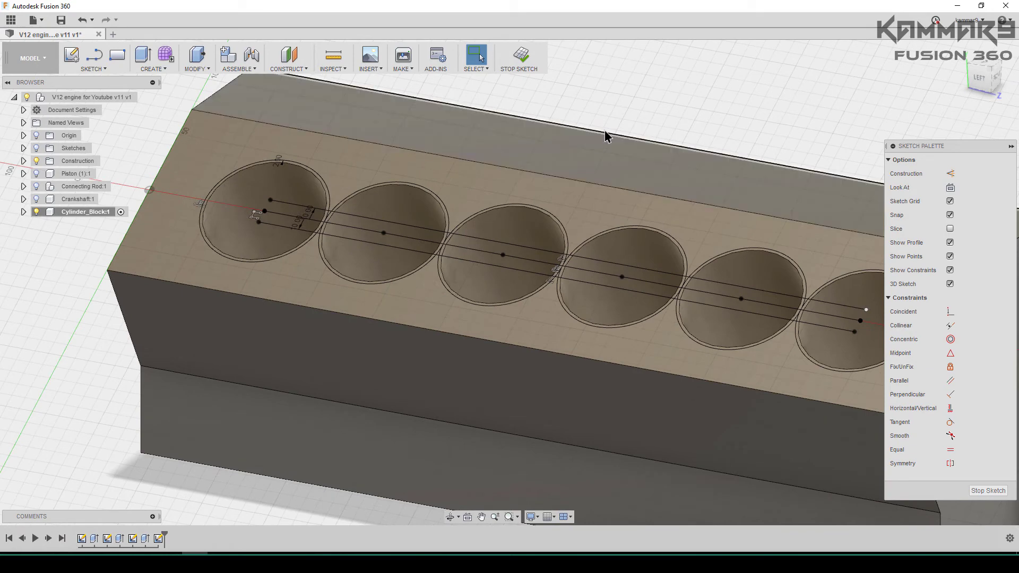
pyautogui.press('q')
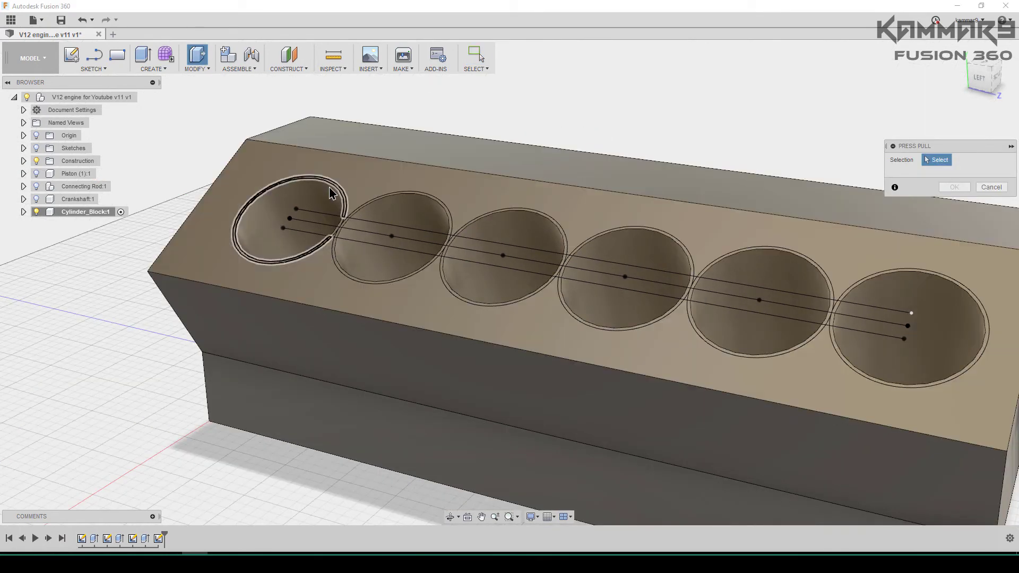
pyautogui.scroll(2, 298, 208)
pyautogui.scroll(5, 357, 222)
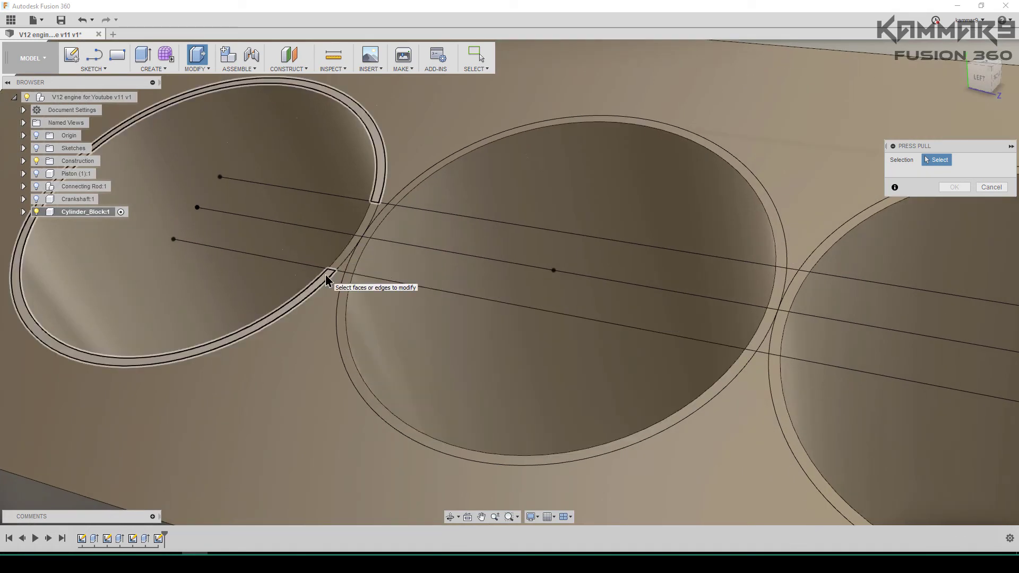
pyautogui.click(330, 274)
pyautogui.click(338, 269)
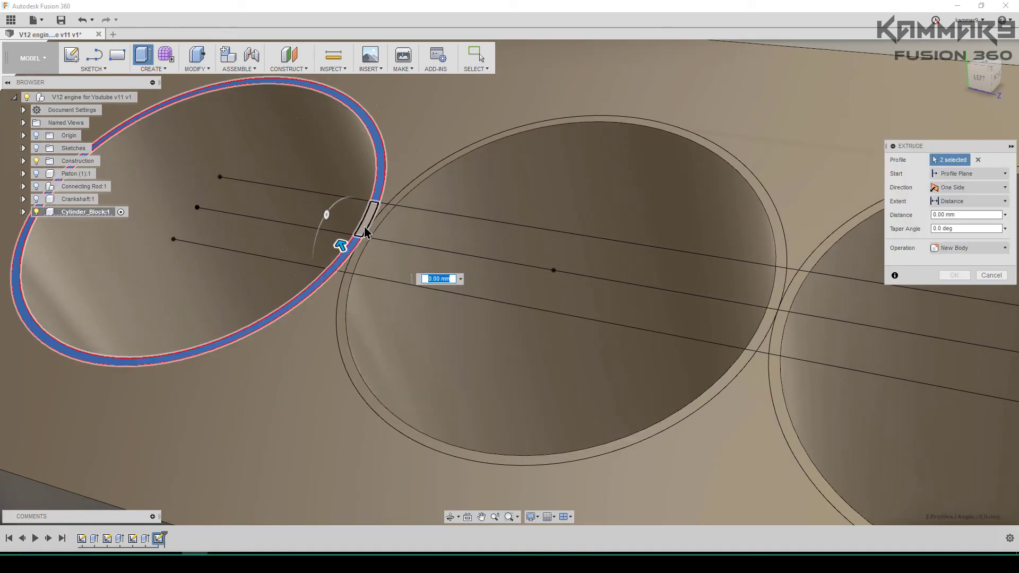
pyautogui.click(366, 225)
# - Add the small profiles between the first and second bores, within the two outer parallel lines, and the second bore's ring to the extrusion
pyautogui.scroll(3, 369, 228)
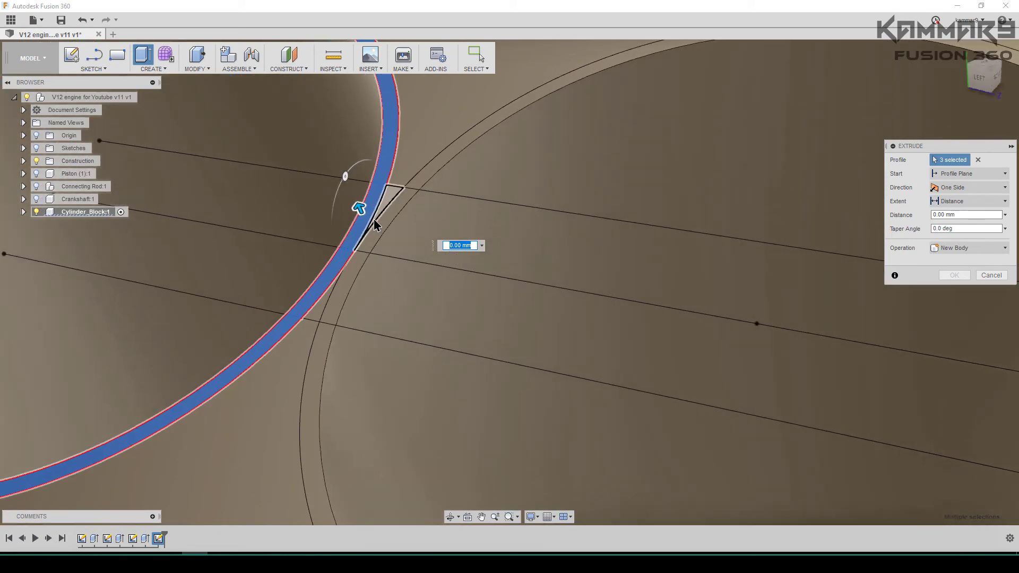
pyautogui.click(383, 204)
pyautogui.click(329, 295)
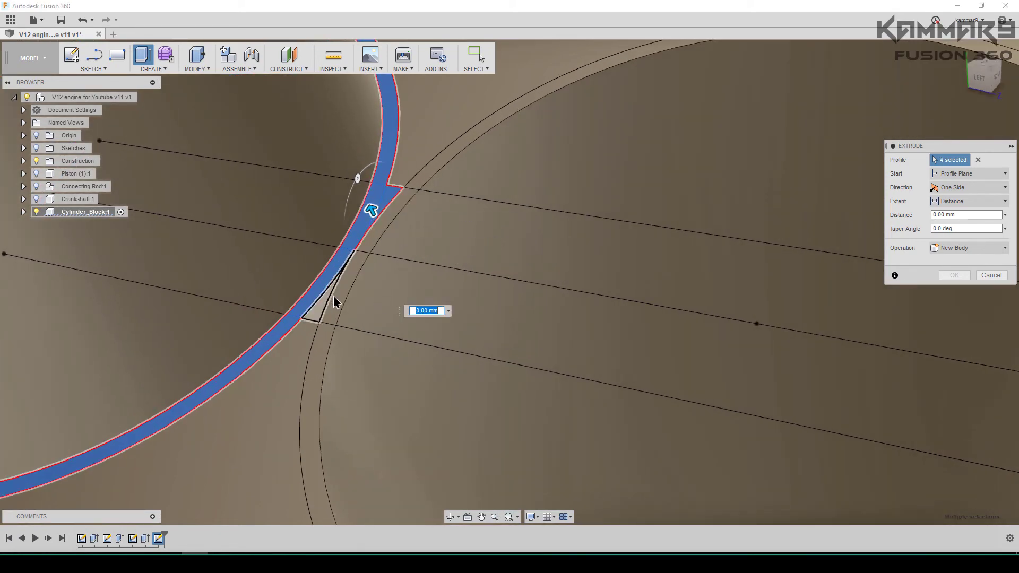
pyautogui.click(338, 294)
pyautogui.click(370, 239)
pyautogui.click(418, 177)
pyautogui.click(321, 346)
# - Add the connecting profiles between the second and third bores and the third bore's ring to the extrusion selection
pyautogui.scroll(-4, 425, 257)
pyautogui.scroll(3, 584, 295)
pyautogui.click(575, 331)
pyautogui.click(622, 259)
pyautogui.click(596, 327)
pyautogui.click(643, 238)
pyautogui.scroll(-5, 481, 262)
pyautogui.click(523, 307)
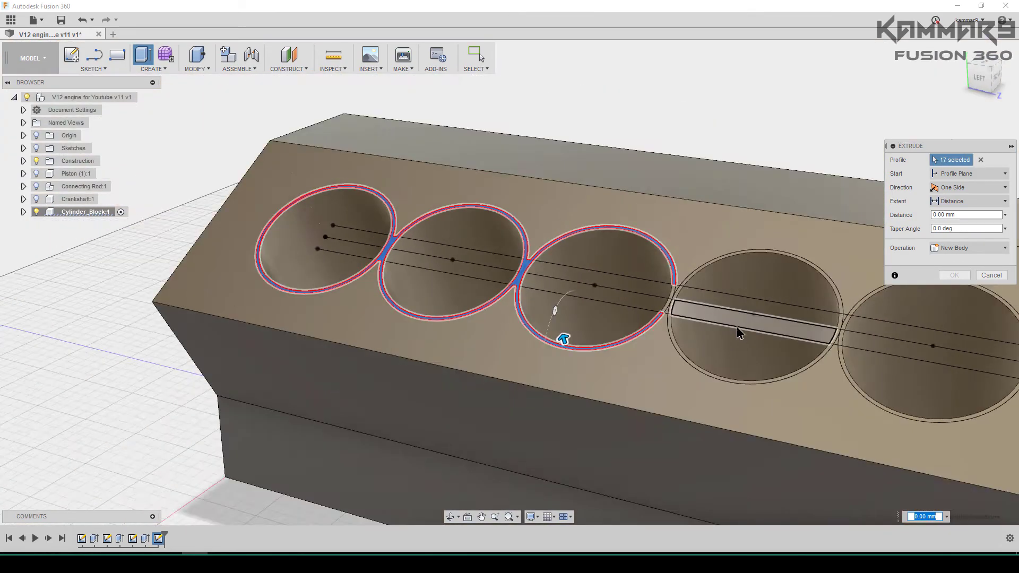
# - Add the connecting profiles between the third and fourth bores and the fourth bore's ring to the extrusion selection
pyautogui.scroll(5, 676, 311)
pyautogui.click(592, 267)
pyautogui.click(624, 221)
pyautogui.click(615, 273)
pyautogui.click(603, 330)
pyautogui.scroll(-3, 487, 301)
pyautogui.scroll(-4, 486, 300)
# - Add the connecting profiles between the fourth and fifth bores and the fifth bore's ring to the extrusion selection
pyautogui.scroll(5, 671, 325)
pyautogui.click(525, 323)
pyautogui.click(557, 209)
pyautogui.click(570, 195)
pyautogui.click(537, 248)
pyautogui.click(520, 284)
pyautogui.scroll(-5, 376, 292)
# - Add the connecting profiles between the fifth and sixth bores and the sixth bore's ring to the extrusion selection
pyautogui.scroll(5, 575, 332)
pyautogui.click(481, 257)
pyautogui.click(514, 210)
pyautogui.click(526, 193)
pyautogui.click(529, 207)
pyautogui.click(487, 275)
pyautogui.click(480, 278)
pyautogui.click(486, 314)
pyautogui.scroll(-10, 513, 285)
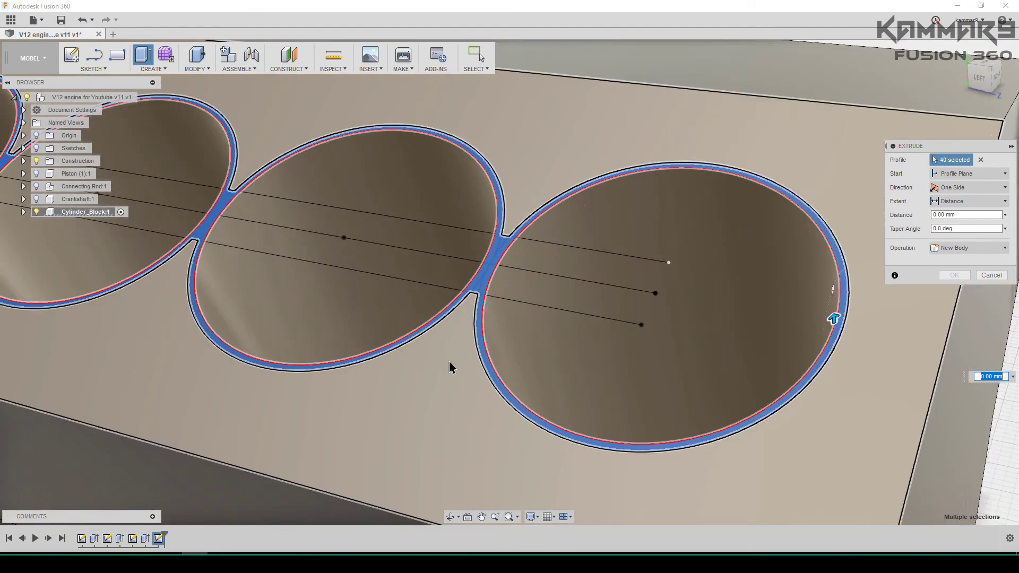
# - Extrude the selected ring and connecting profiles by -2 mm as a cut into the bank face
pyautogui.scroll(3, 345, 344)
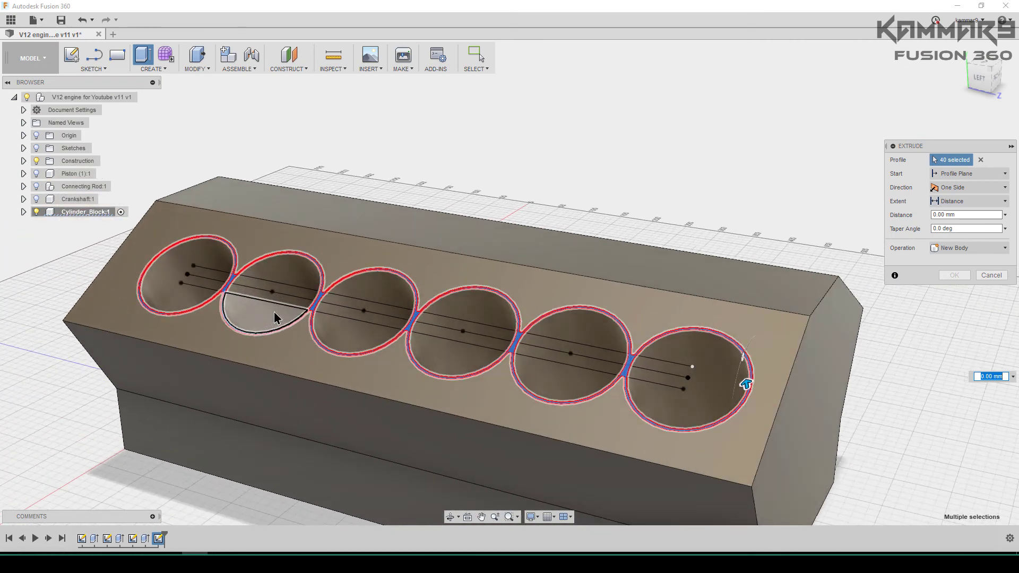
pyautogui.write('-2')
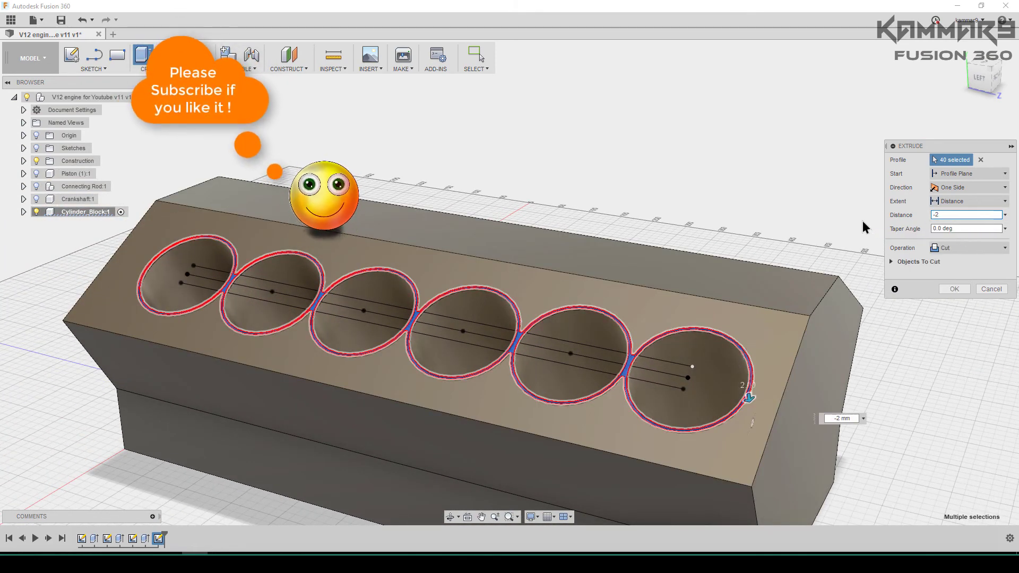
pyautogui.click(954, 289)
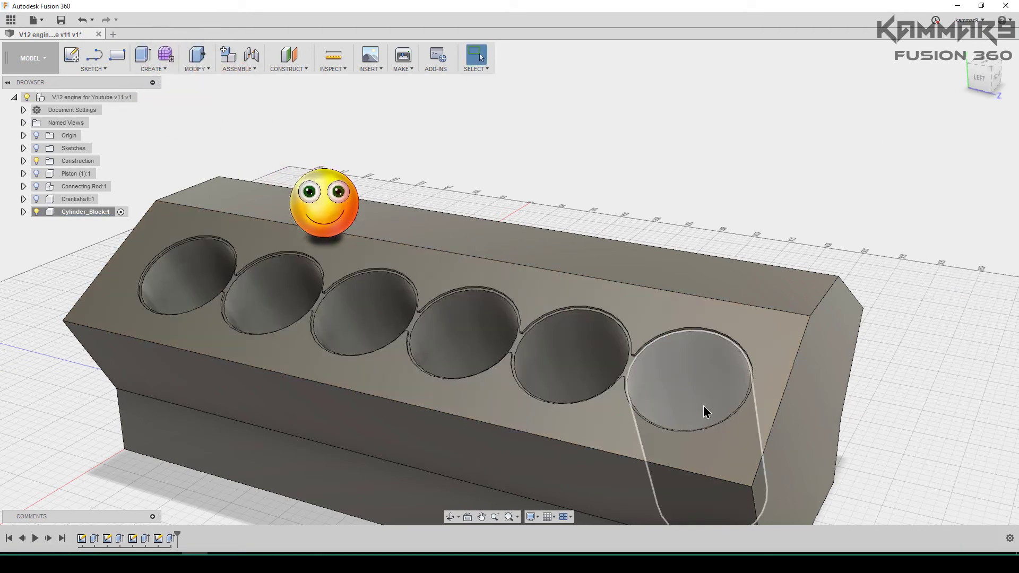
# - Create a sketch on the opposite slanted bank face, whose bores have no ring recess
pyautogui.scroll(6, 703, 405)
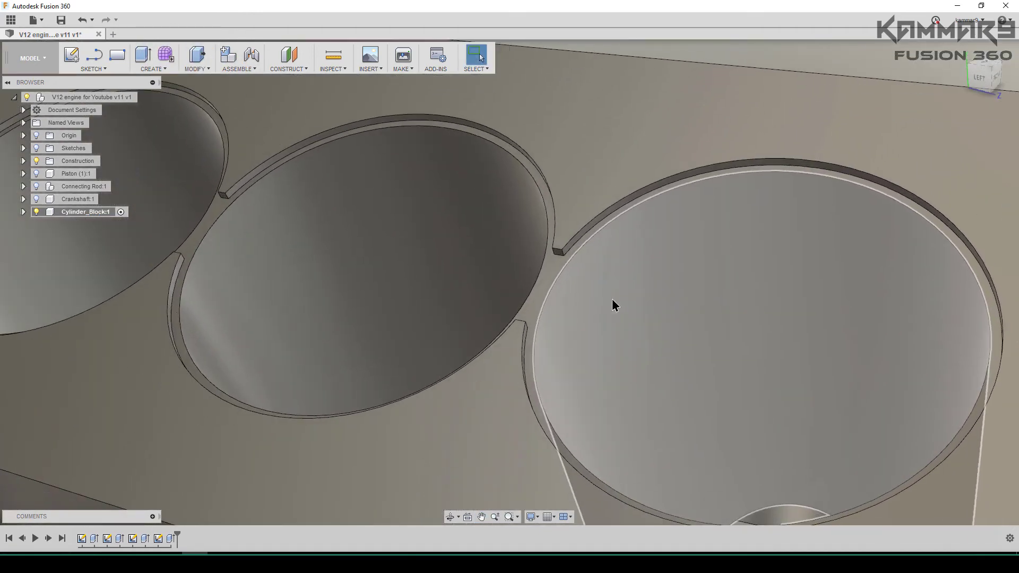
pyautogui.keyDown('shift'); pyautogui.moveTo(613, 305); pyautogui.dragTo(546, 332, button='middle'); pyautogui.keyUp('shift')
pyautogui.scroll(-10, 543, 325)
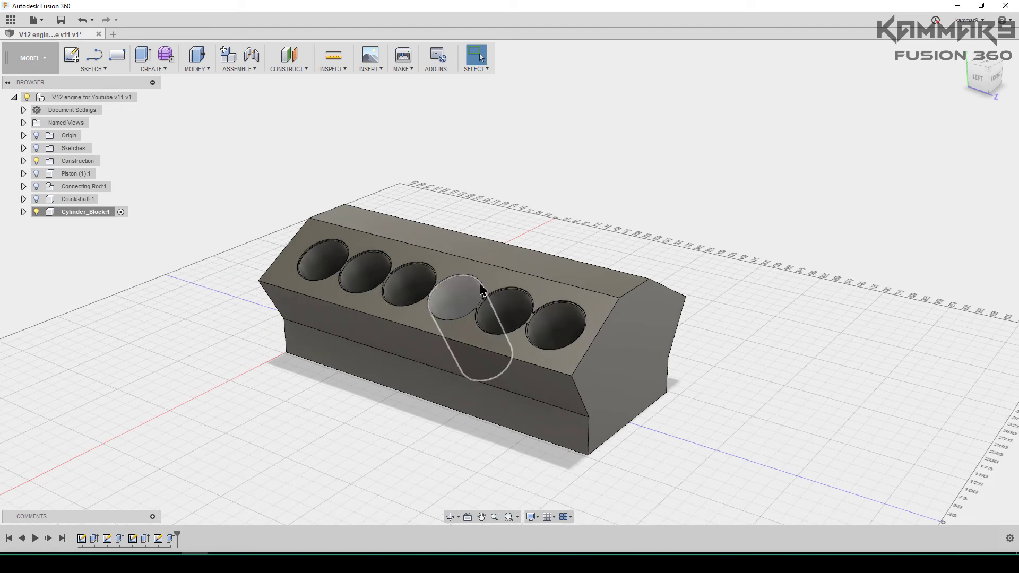
pyautogui.keyDown('shift'); pyautogui.moveTo(432, 234); pyautogui.dragTo(396, 268, button='middle'); pyautogui.keyUp('shift')
pyautogui.scroll(4, 538, 139)
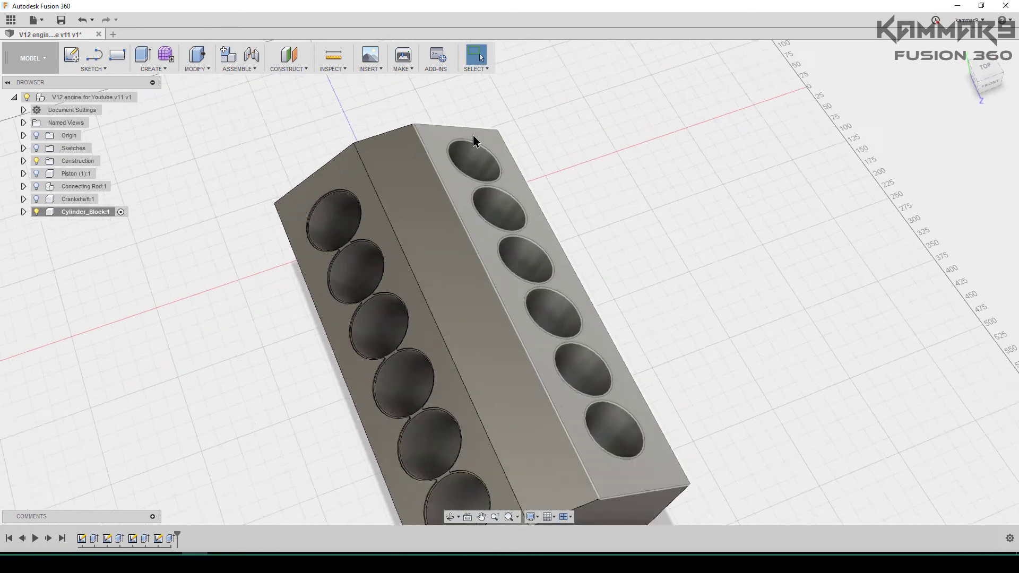
pyautogui.scroll(3, 385, 179)
pyautogui.keyDown('shift'); pyautogui.moveTo(382, 182); pyautogui.dragTo(457, 192, button='middle'); pyautogui.keyUp('shift')
pyautogui.keyDown('shift'); pyautogui.moveTo(371, 241); pyautogui.dragTo(391, 227, button='middle'); pyautogui.keyUp('shift')
pyautogui.click(446, 192)
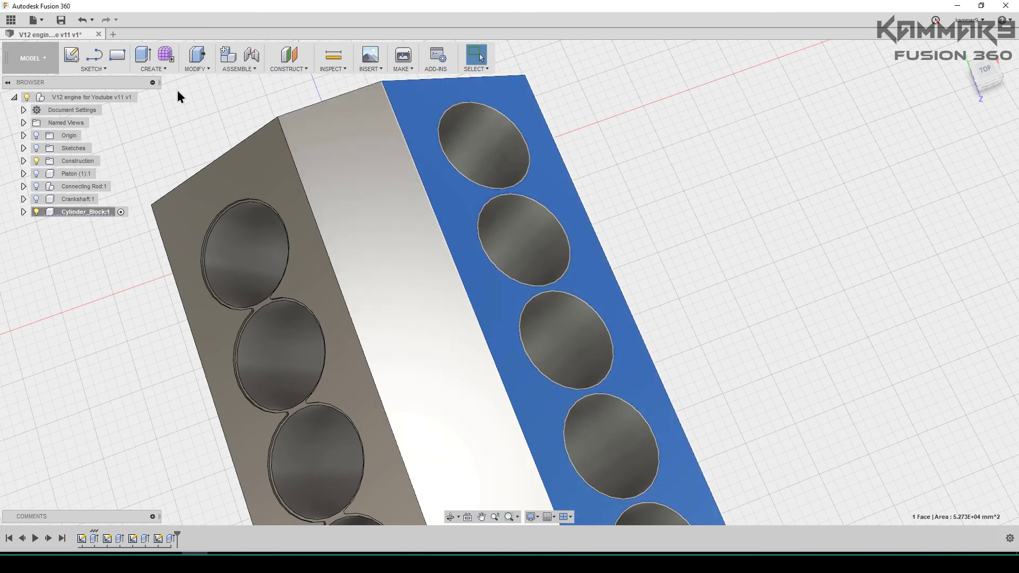
pyautogui.click(72, 55)
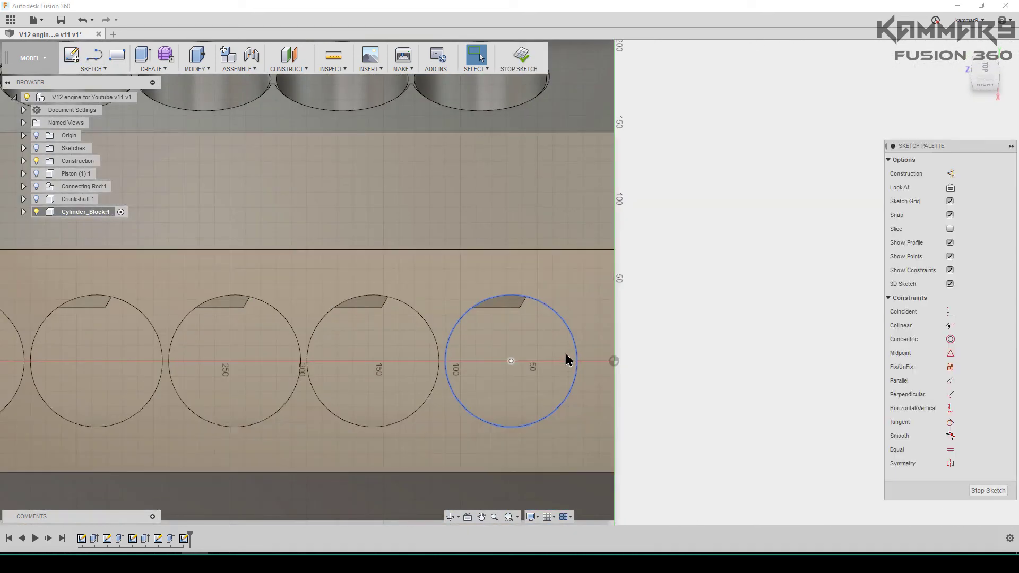
# - Offset the edge of the opposite bank's bore nearest the sketch origin outward by 2 mm
pyautogui.click(570, 338)
pyautogui.press('o')
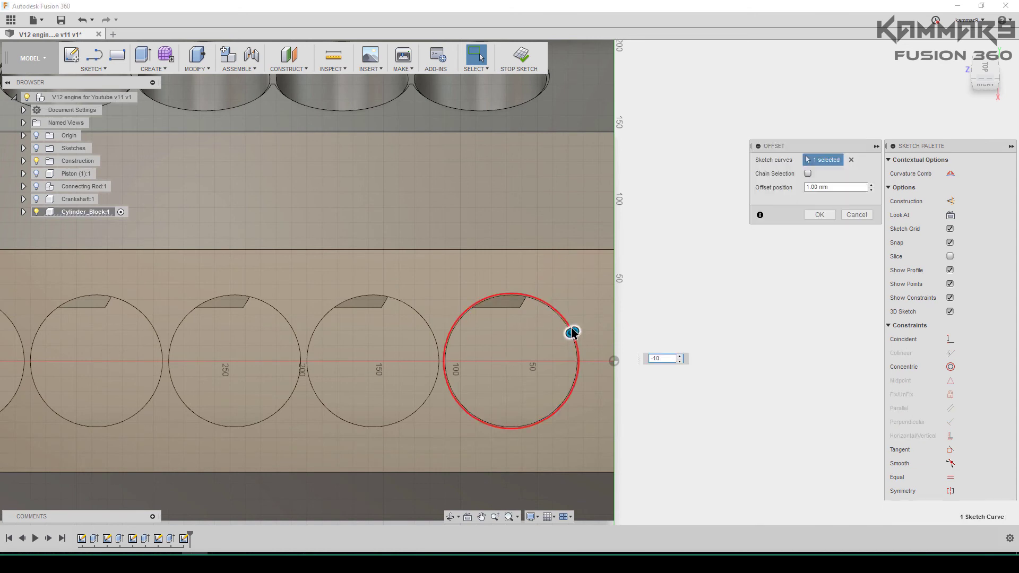
pyautogui.write('2')
pyautogui.press('Return')
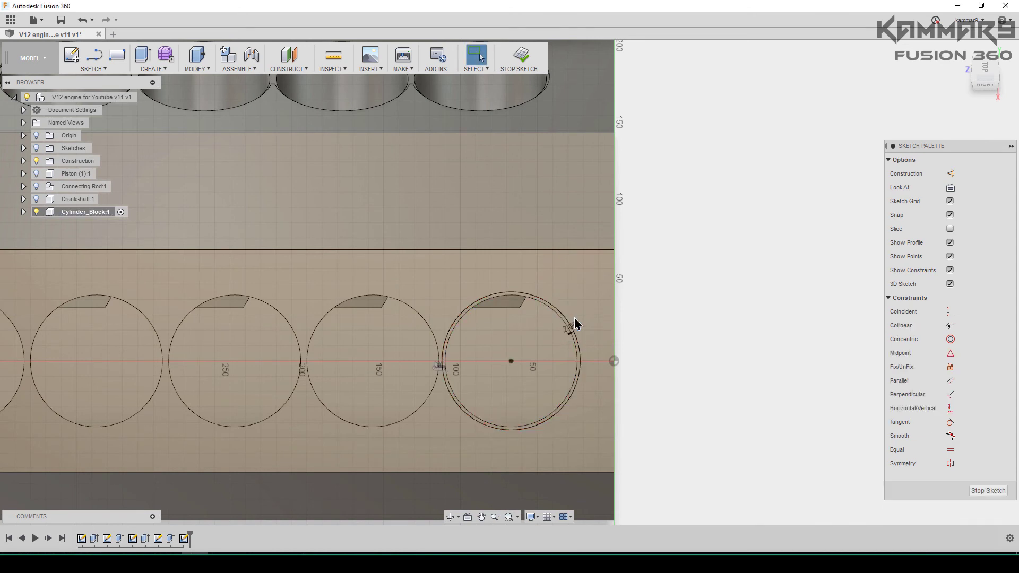
# - Select the 2 mm offset circle around the opposite bank's end bore as the object for a rectangular pattern
pyautogui.moveTo(454, 415); pyautogui.dragTo(487, 401, button='middle')
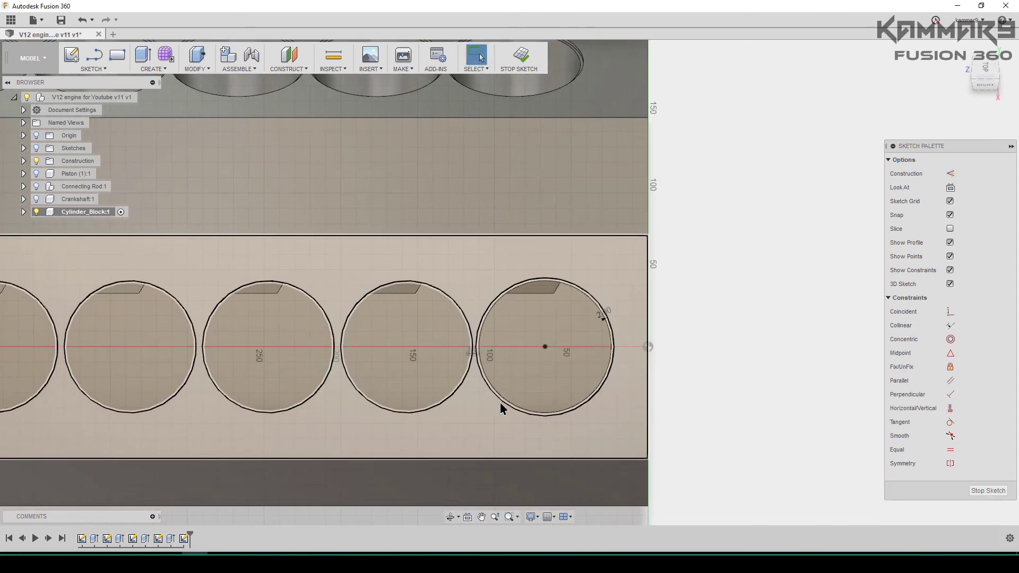
pyautogui.click(502, 403)
pyautogui.click(98, 69)
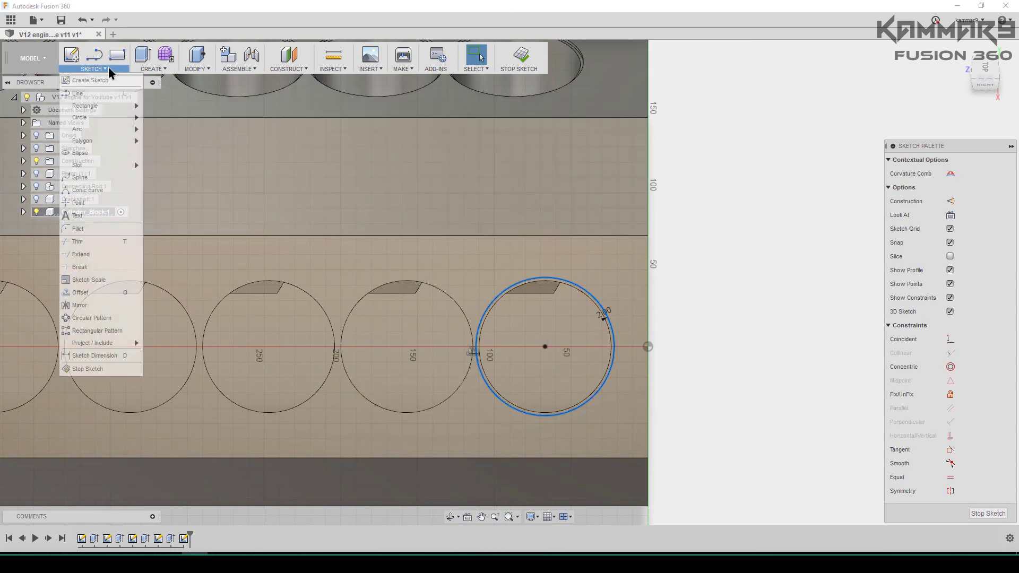